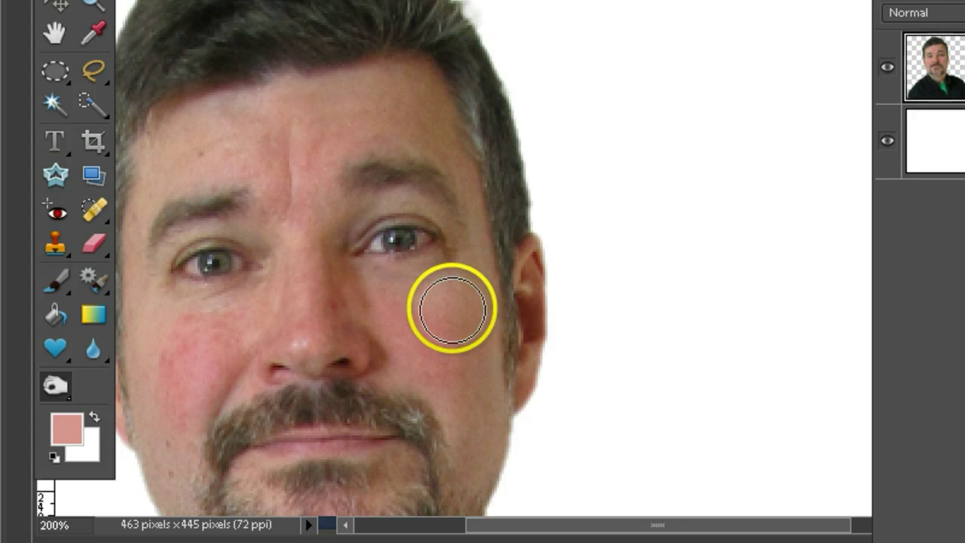
# Select the Sponge tool.
pyautogui.click(52, 387)
pyautogui.click(113, 388)
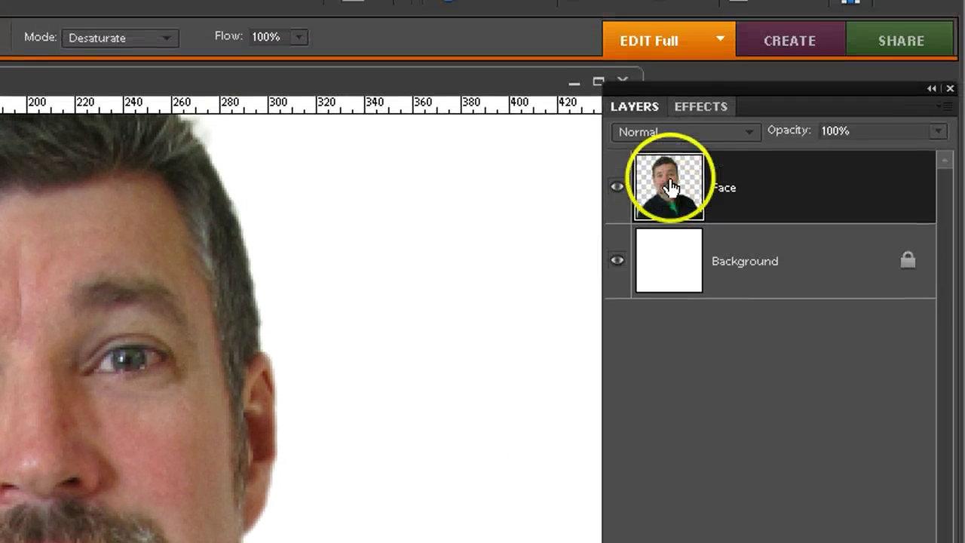
# Duplicate the Face layer, and duplicate the resulting copy as well, keeping the default names.
pyautogui.rightClick(753, 211)
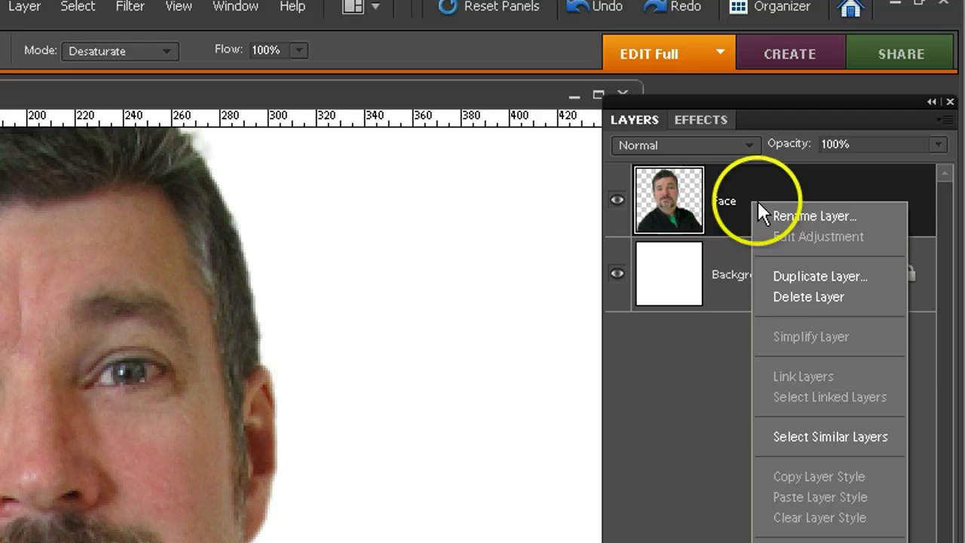
pyautogui.click(789, 275)
pyautogui.click(607, 287)
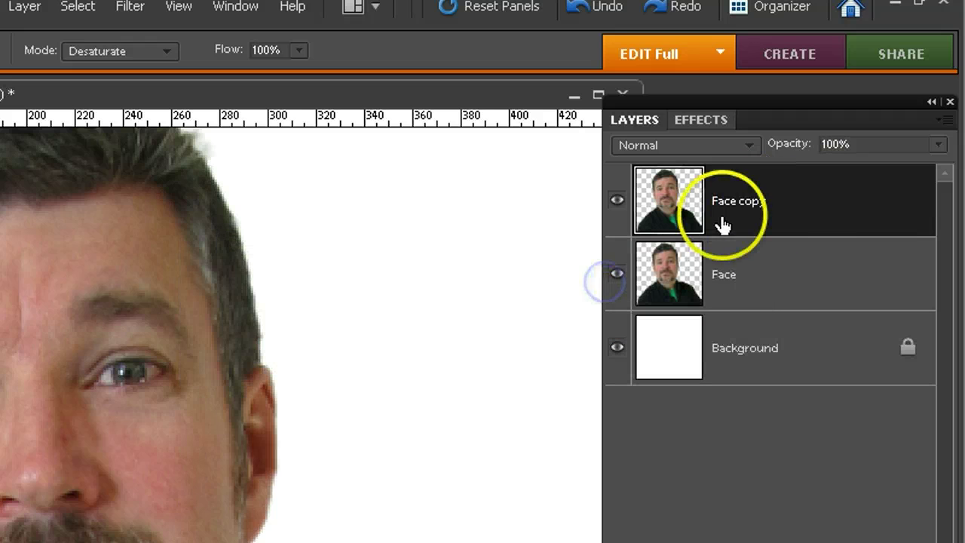
pyautogui.rightClick(741, 204)
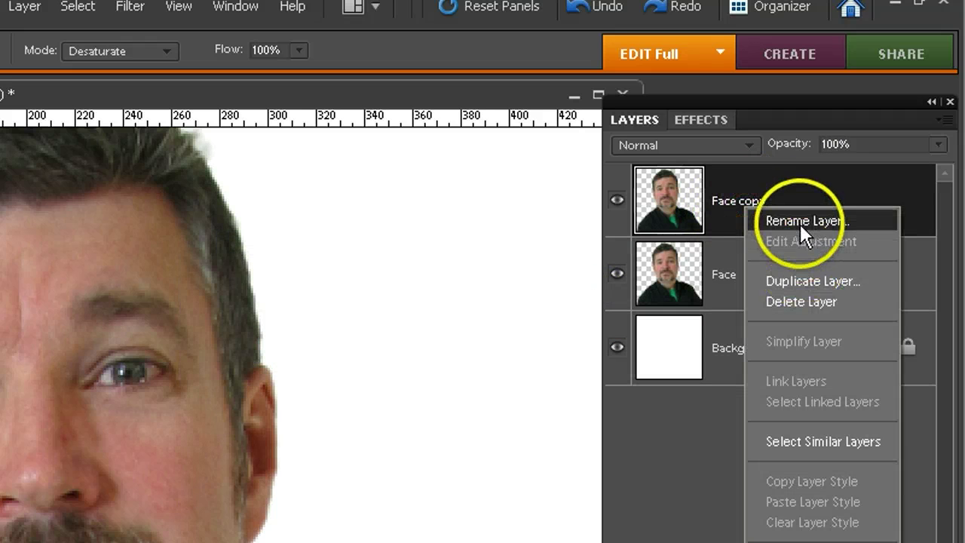
pyautogui.click(803, 278)
pyautogui.click(636, 288)
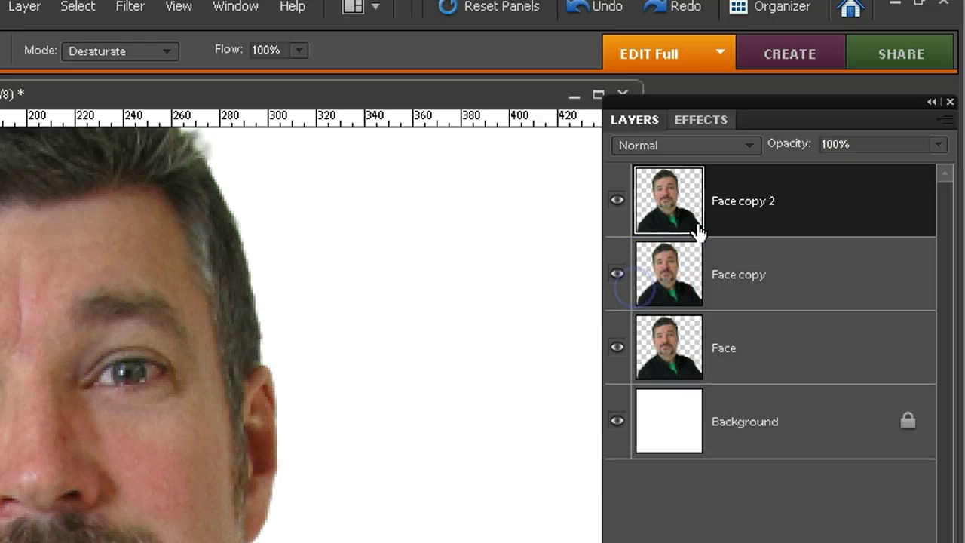
# Rename the topmost face layer Refernce and hide it.
pyautogui.doubleClick(736, 202)
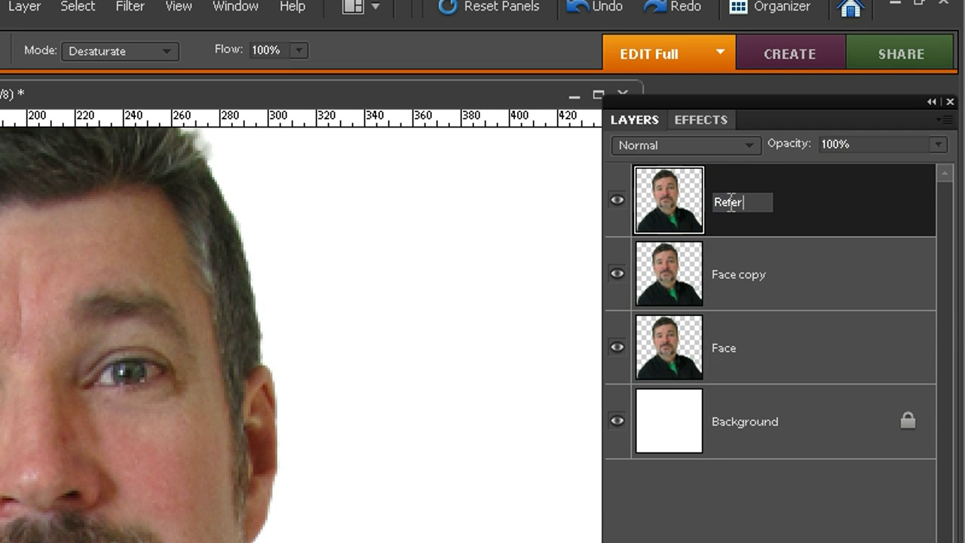
pyautogui.click(742, 278)
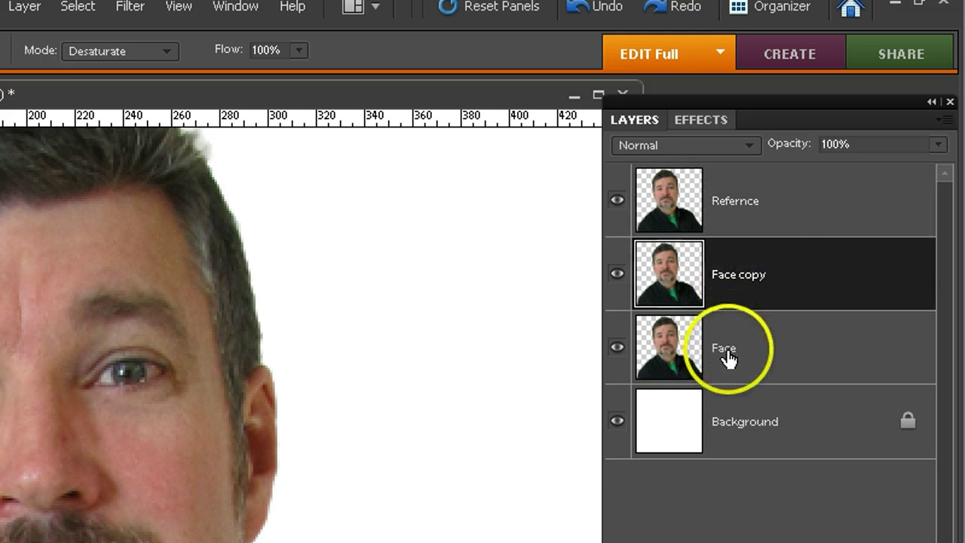
pyautogui.click(616, 200)
pyautogui.click(762, 346)
pyautogui.click(762, 275)
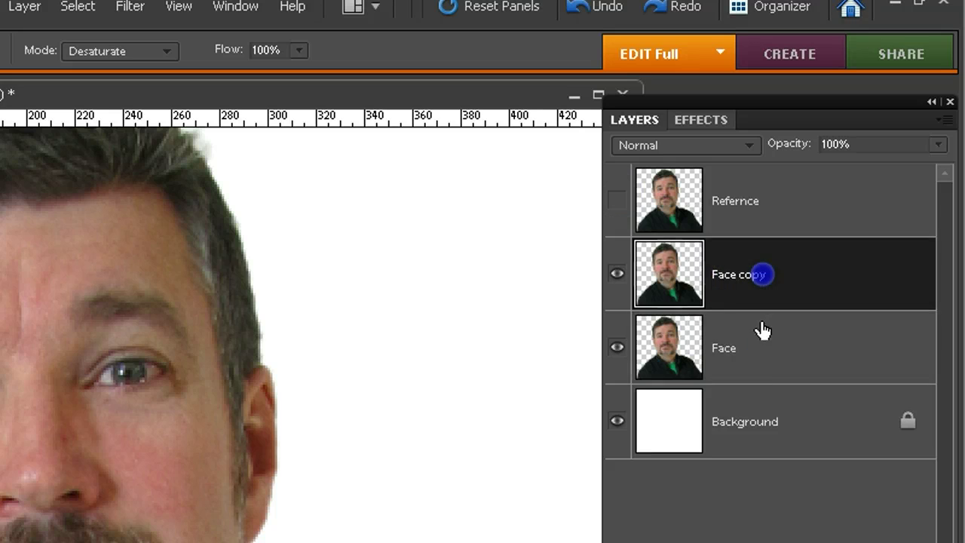
pyautogui.click(761, 337)
pyautogui.click(755, 269)
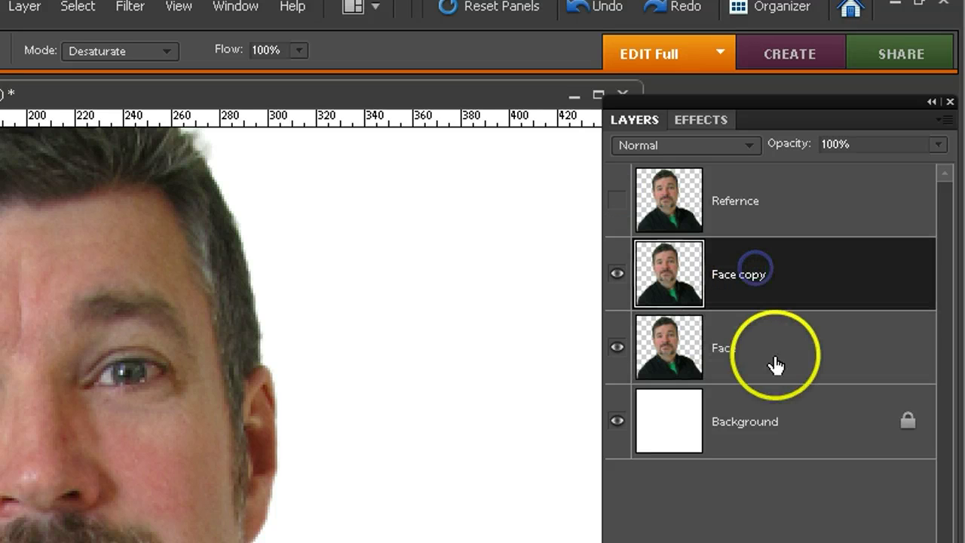
# Rename the Face copy layer Face Clean and the original Face layer Face Blur.
pyautogui.doubleClick(746, 280)
pyautogui.click(465, 384)
pyautogui.moveTo(401, 384); pyautogui.dragTo(679, 389)
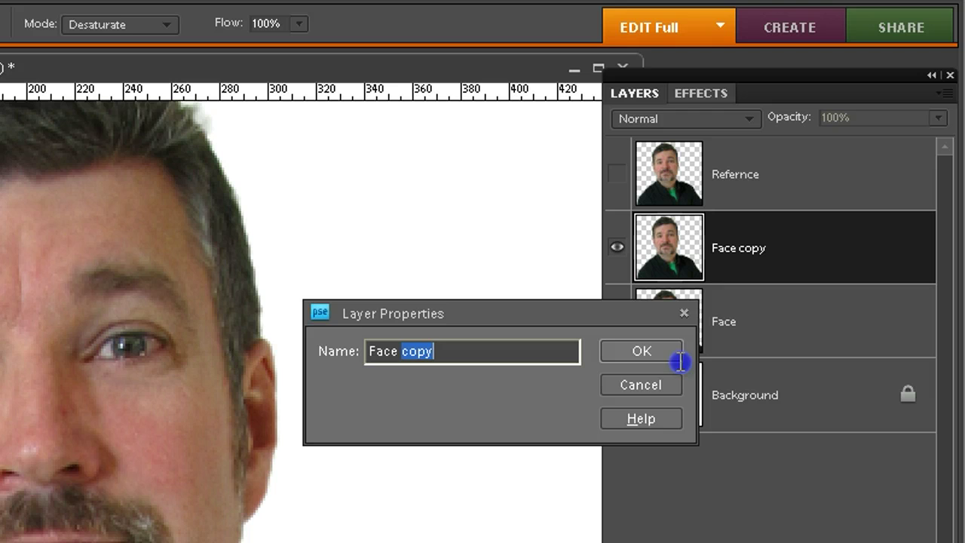
pyautogui.write('Clean')
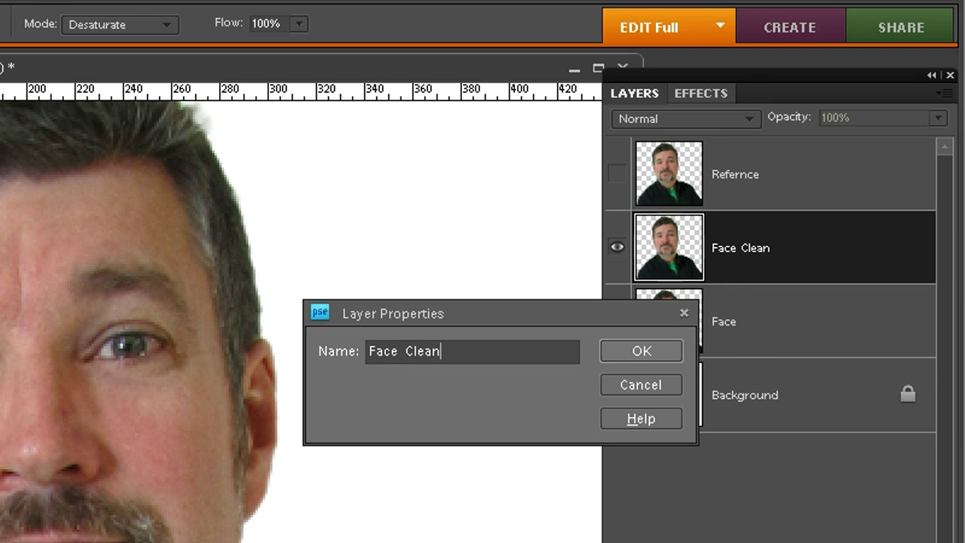
pyautogui.press('Return')
pyautogui.doubleClick(726, 323)
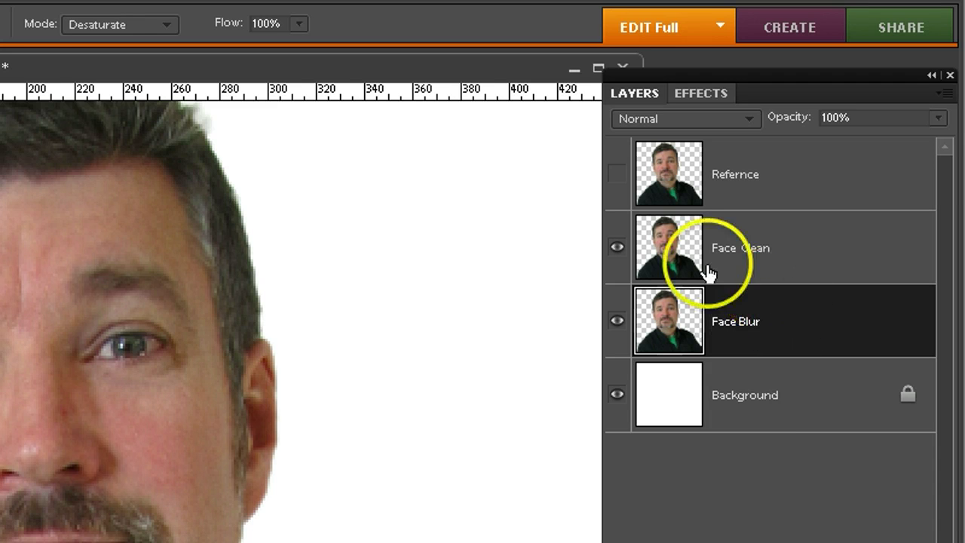
# Hide the Face Clean layer and apply a Gaussian Blur with a 3.0 pixel radius to the Face Blur layer.
pyautogui.click(618, 248)
pyautogui.click(616, 262)
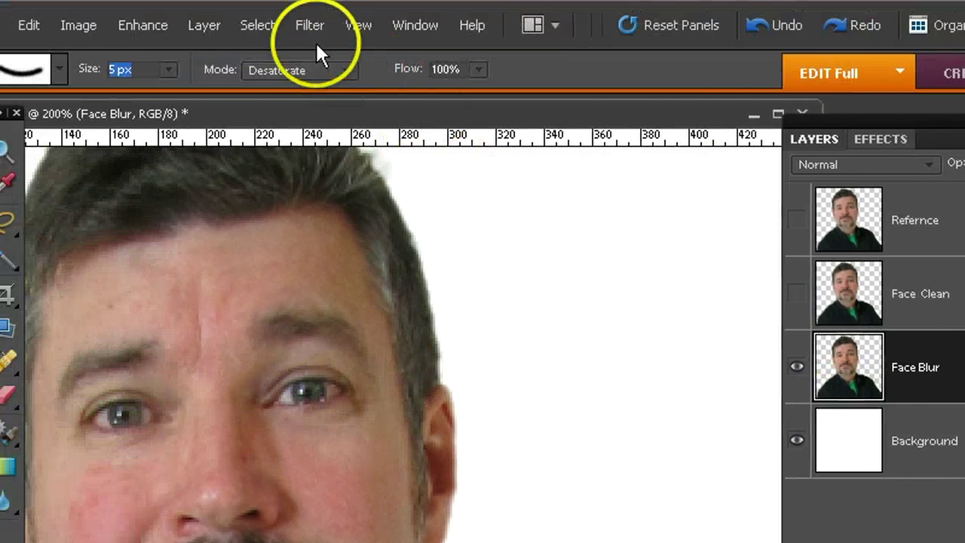
pyautogui.click(324, 26)
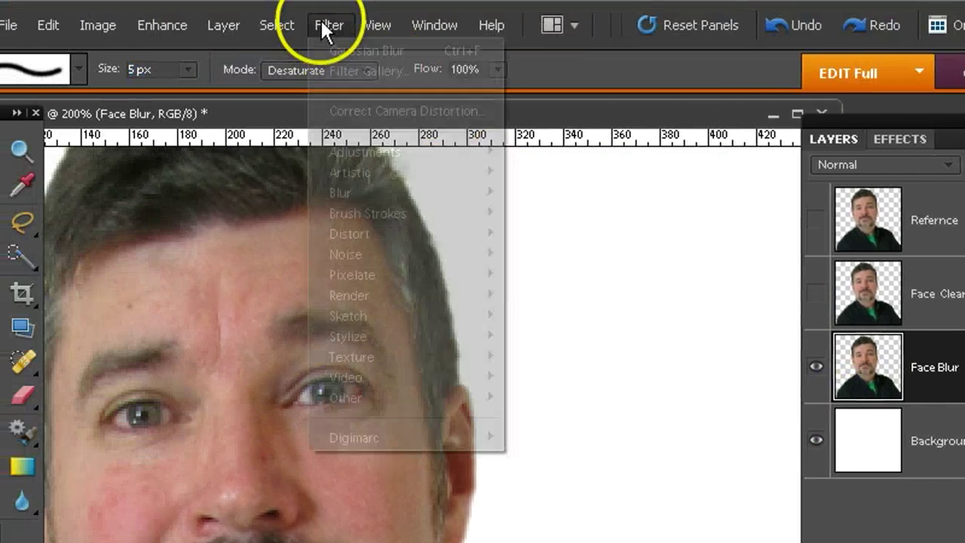
pyautogui.moveTo(366, 193)
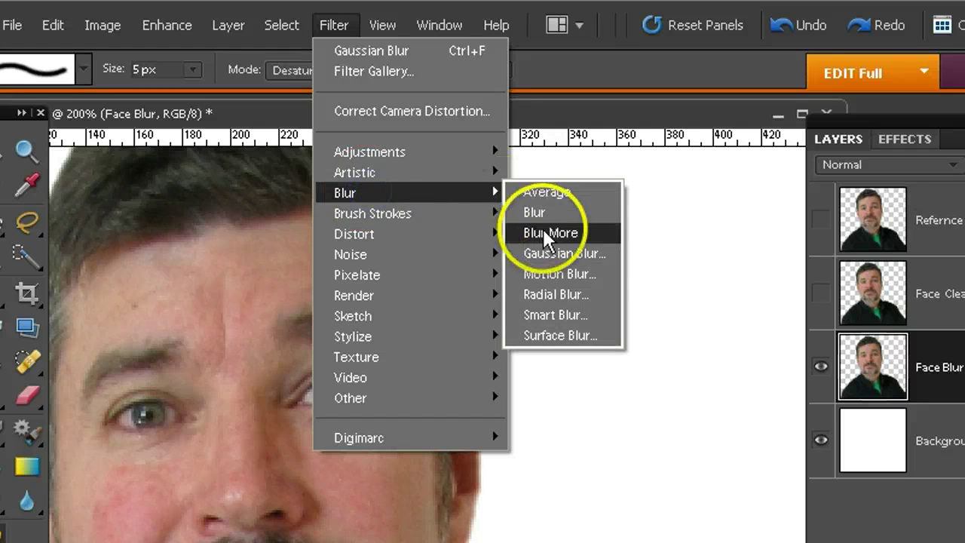
pyautogui.click(556, 252)
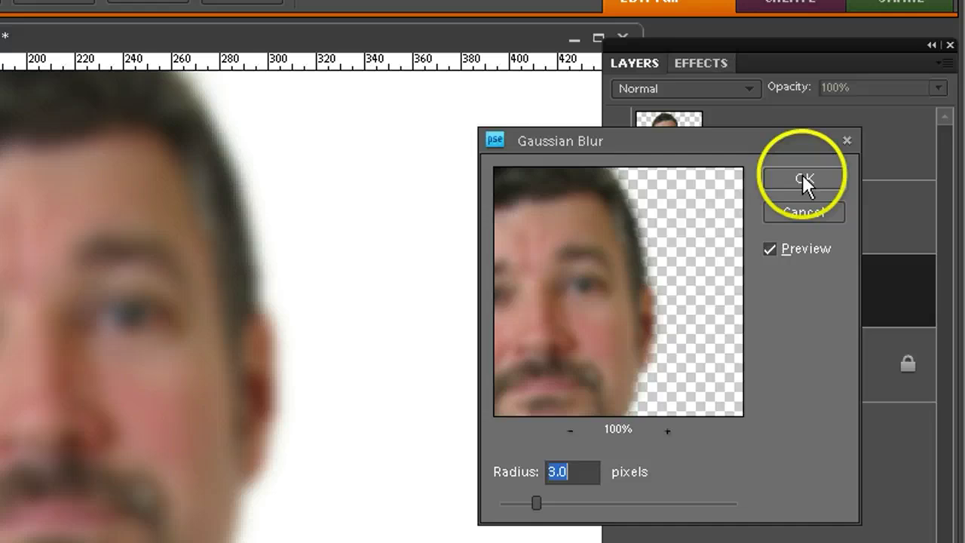
pyautogui.click(802, 178)
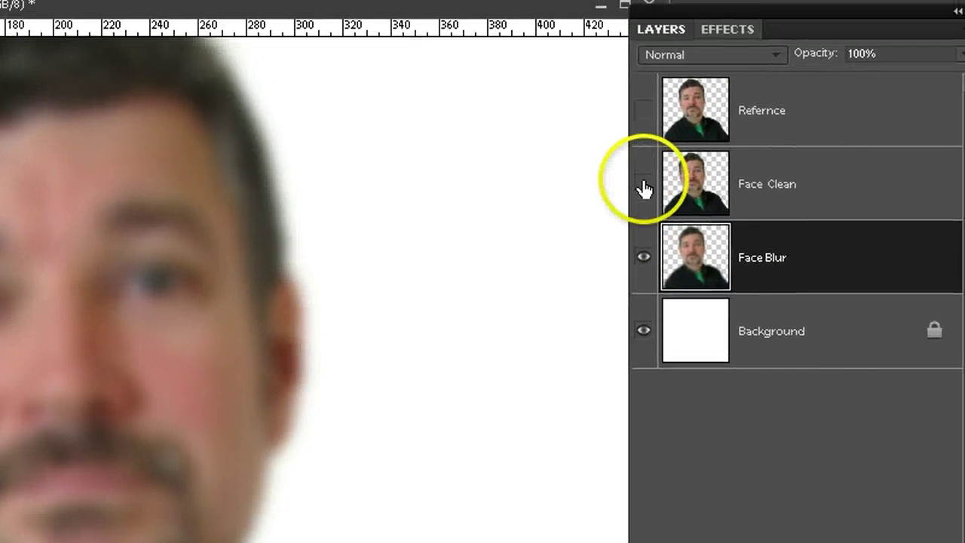
# Show and activate the Face Clean layer, and choose the Eraser with the soft round 27 px brush.
pyautogui.click(644, 189)
pyautogui.click(771, 193)
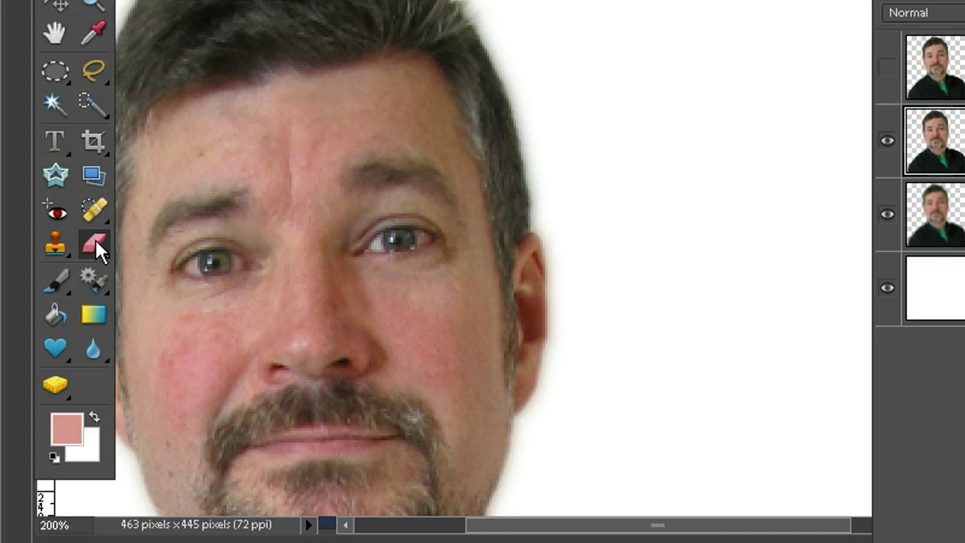
pyautogui.click(96, 239)
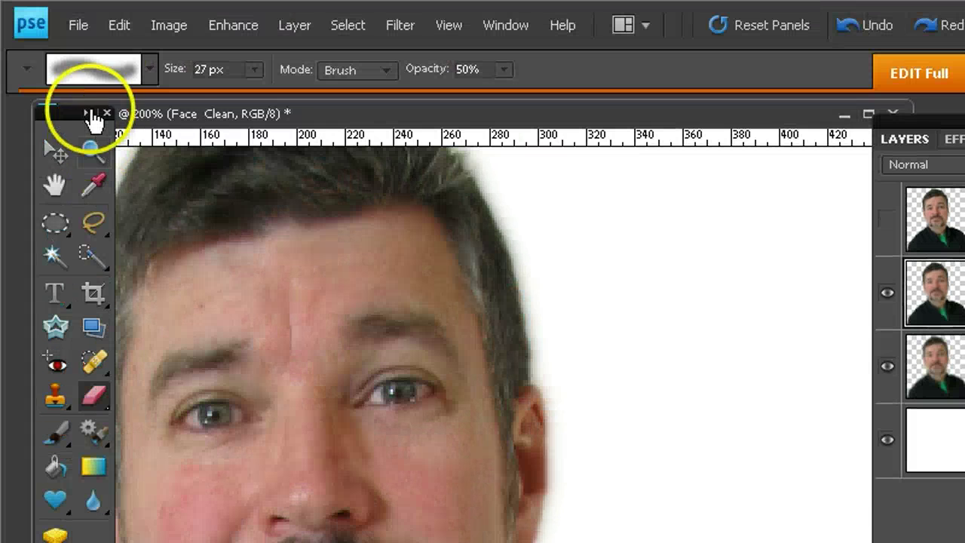
pyautogui.click(88, 0)
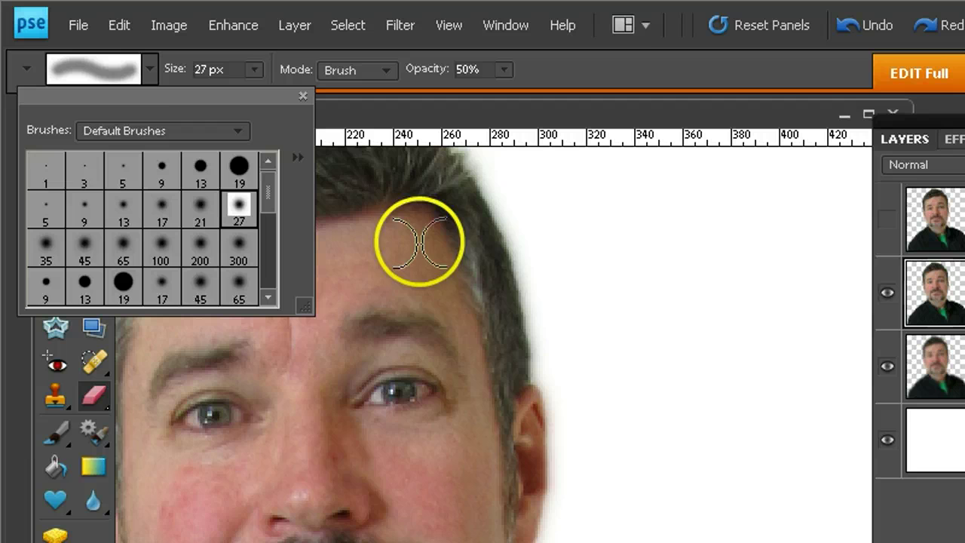
# Erase the forehead and cheek skin on the image's right half of Face Clean at 50% opacity, avoiding the eye and brow.
pyautogui.click(409, 263)
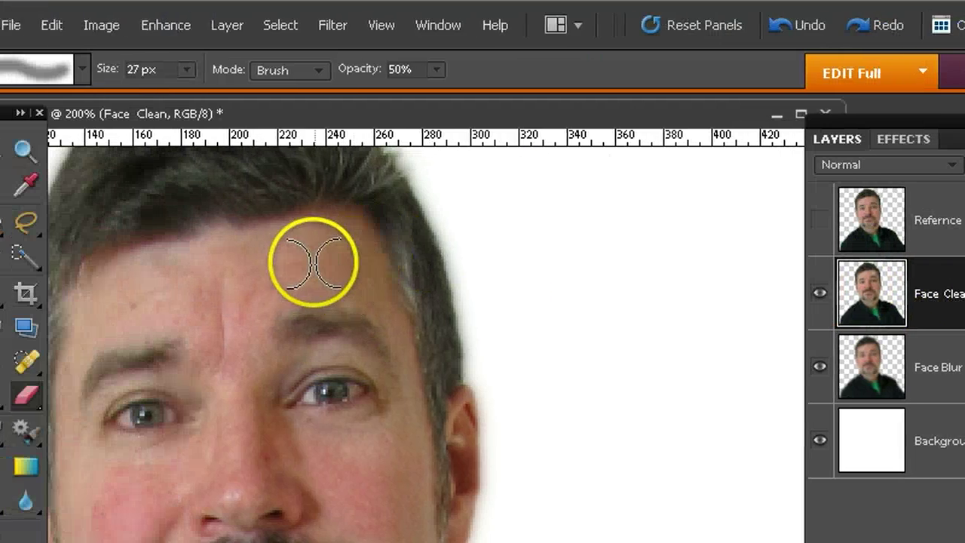
pyautogui.click(153, 257)
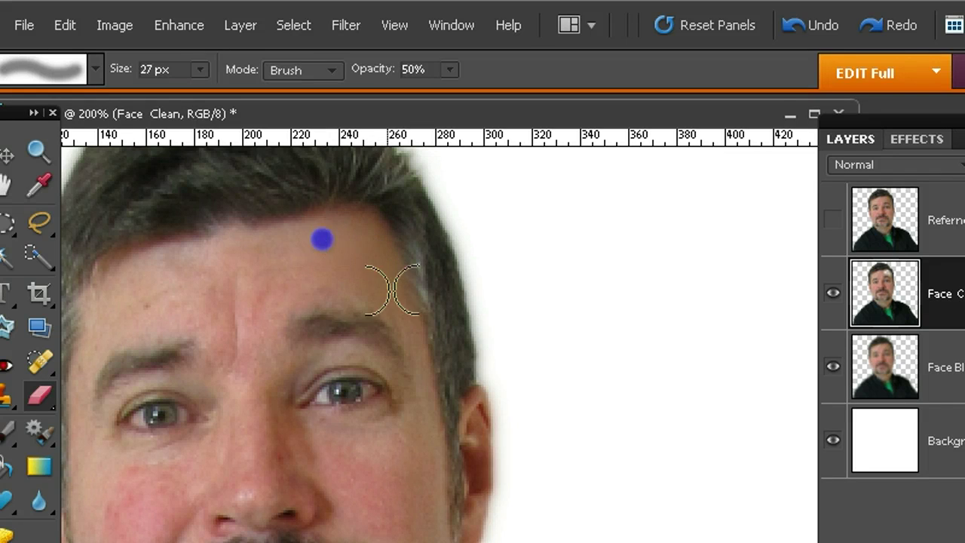
pyautogui.click(334, 274)
pyautogui.moveTo(422, 397); pyautogui.dragTo(424, 516)
pyautogui.click(384, 518)
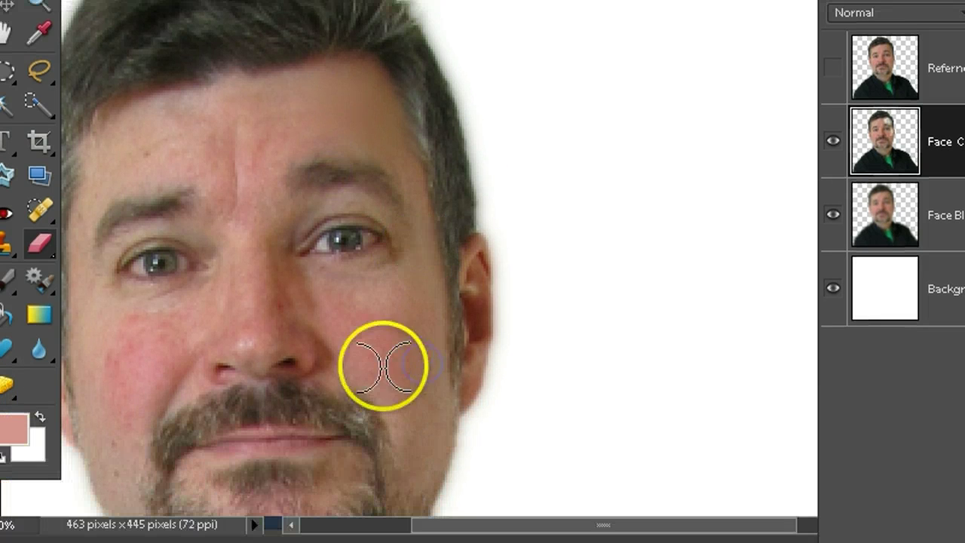
pyautogui.click(344, 303)
pyautogui.click(387, 300)
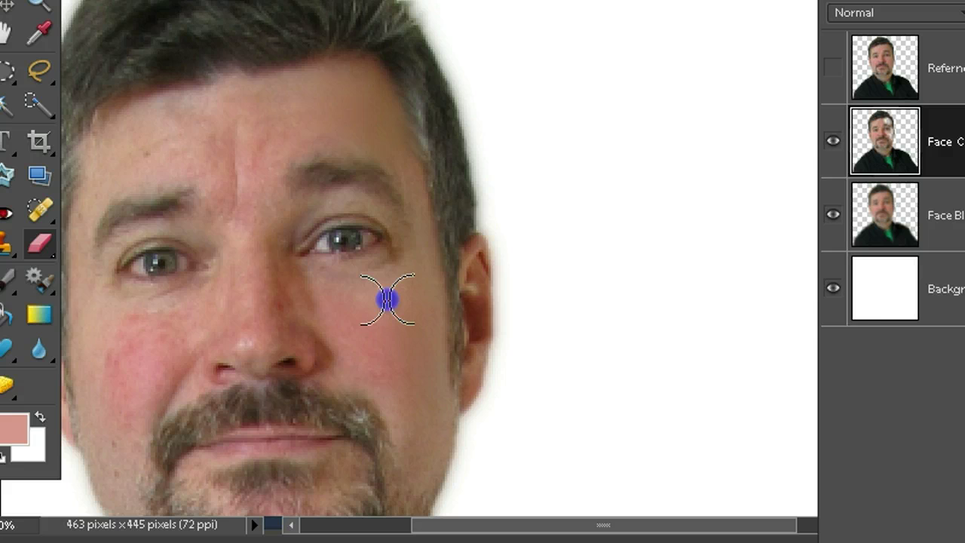
# Erase the forehead, temple and cheek skin on the image's left half of Face Clean, sparing the eye and beard.
pyautogui.press('space')
pyautogui.moveTo(284, 301); pyautogui.dragTo(503, 346)
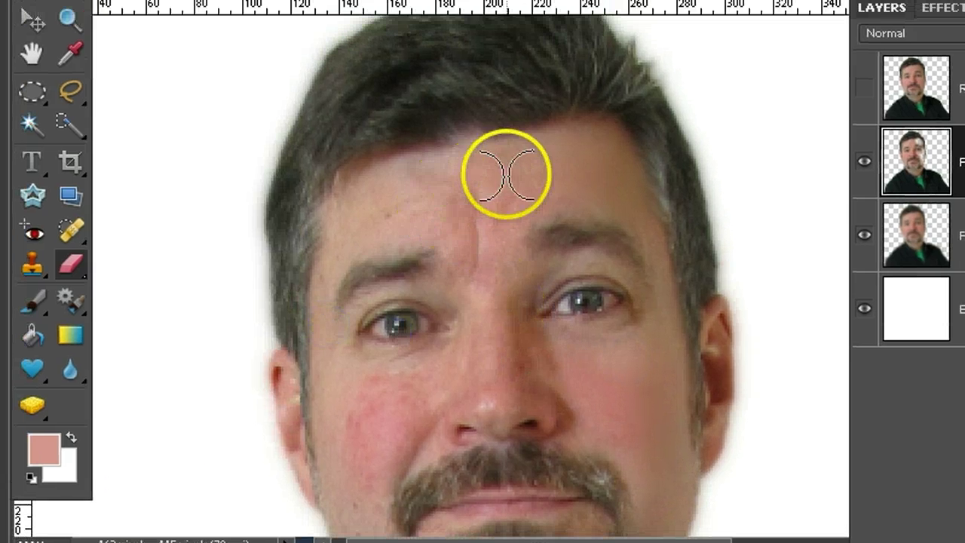
pyautogui.click(506, 180)
pyautogui.click(399, 205)
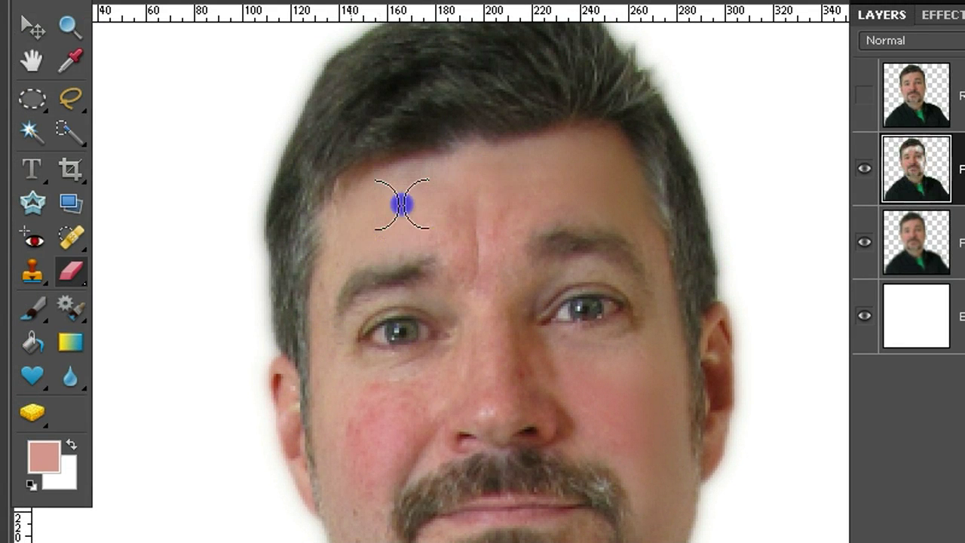
pyautogui.click(339, 347)
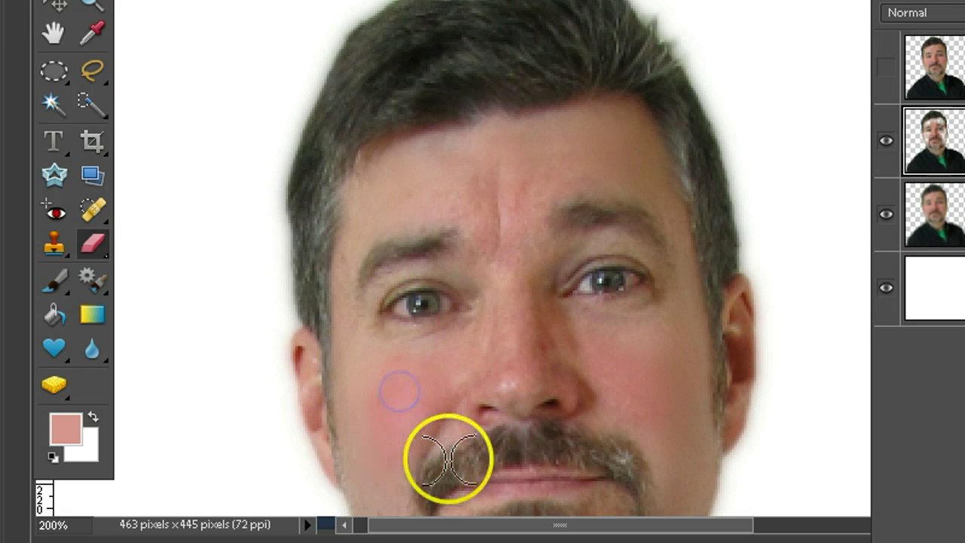
pyautogui.moveTo(447, 457); pyautogui.dragTo(410, 267)
pyautogui.click(348, 293)
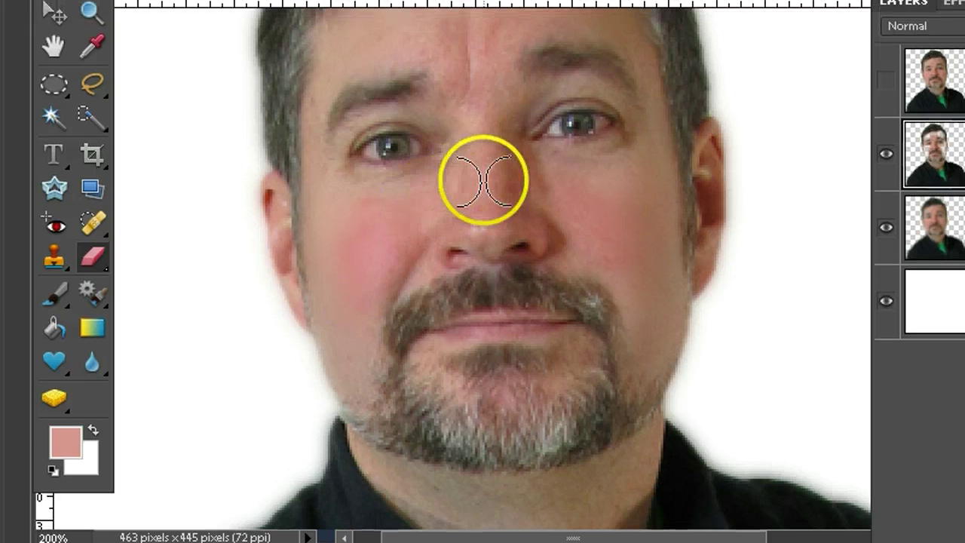
# Erase the skin on the nose, between the eyebrows and around the inner eye corners of the Face Clean layer.
pyautogui.click(486, 108)
pyautogui.click(491, 183)
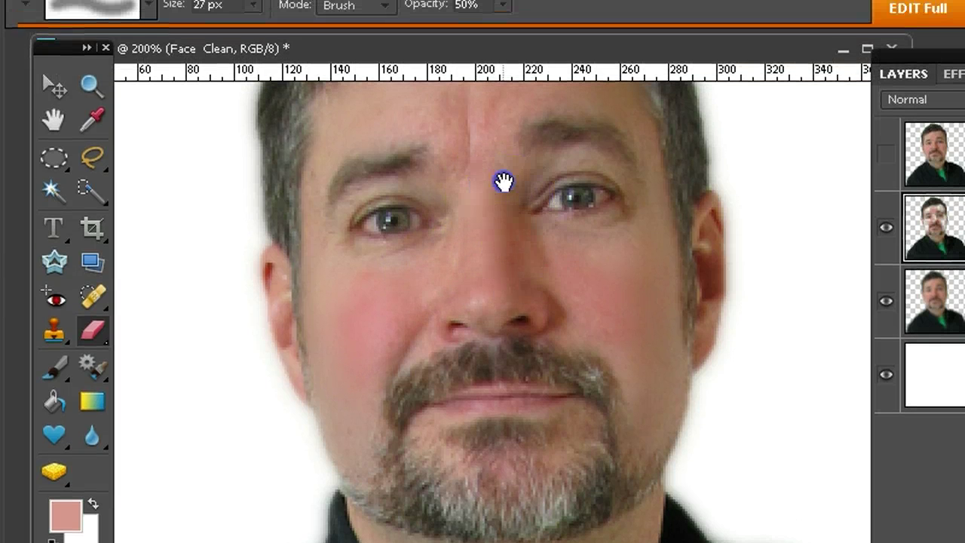
pyautogui.moveTo(504, 167); pyautogui.dragTo(512, 286)
pyautogui.click(491, 283)
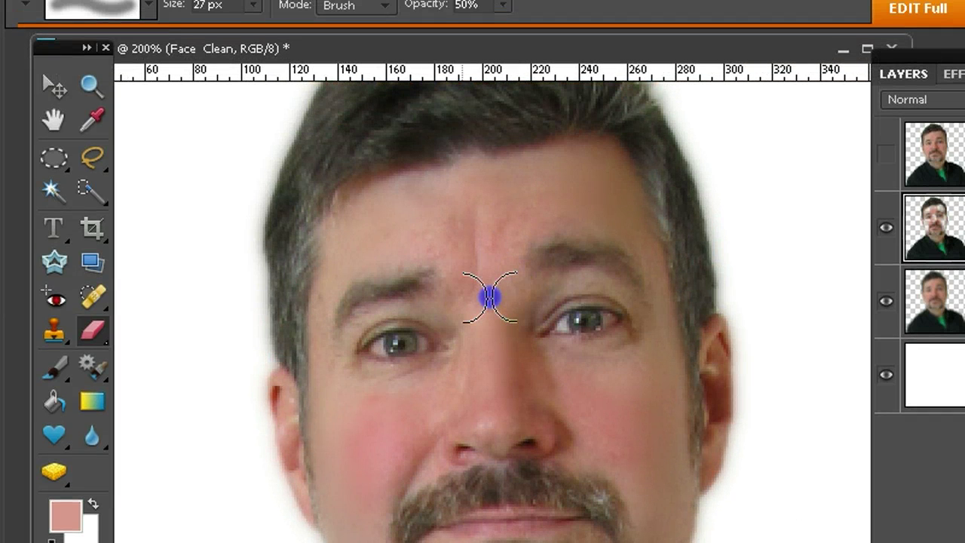
pyautogui.click(435, 240)
pyautogui.click(436, 255)
pyautogui.click(517, 237)
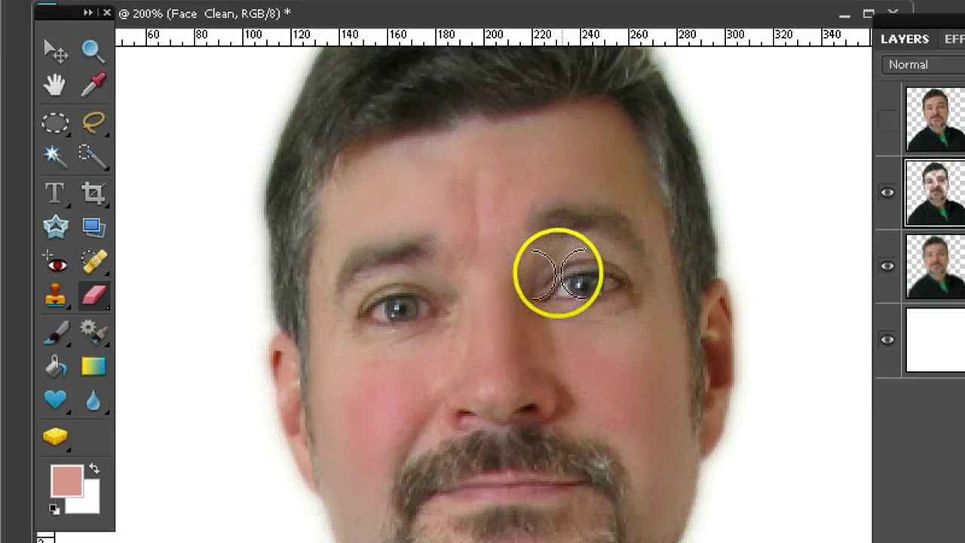
pyautogui.click(556, 254)
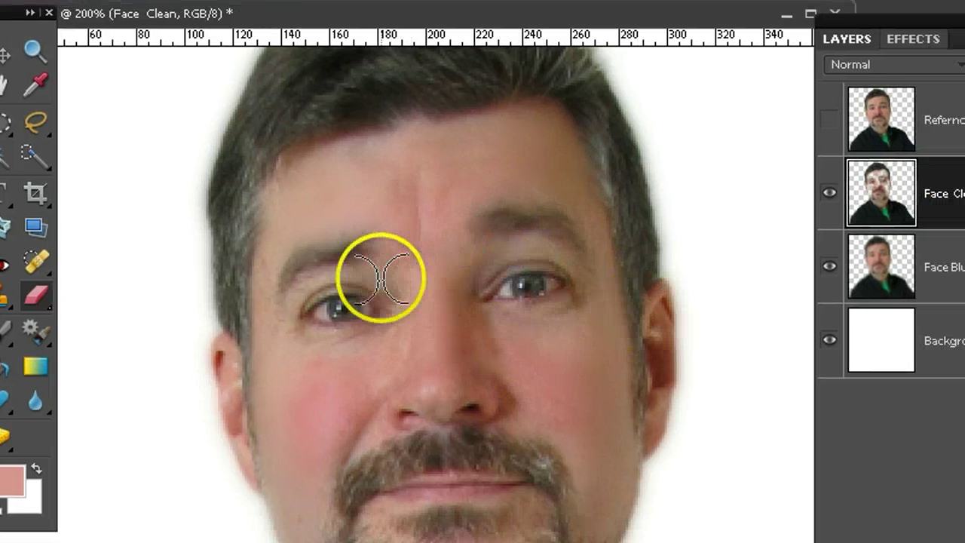
pyautogui.click(380, 266)
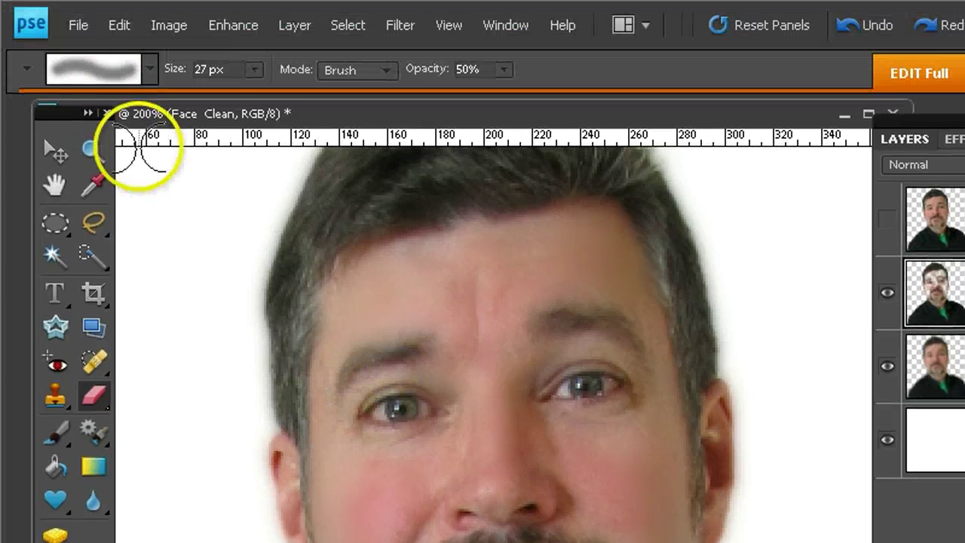
# Switch the Eraser to the soft round 13 px brush and erase the fine skin areas around the eyes and on the cheeks of Face Clean.
pyautogui.click(102, 74)
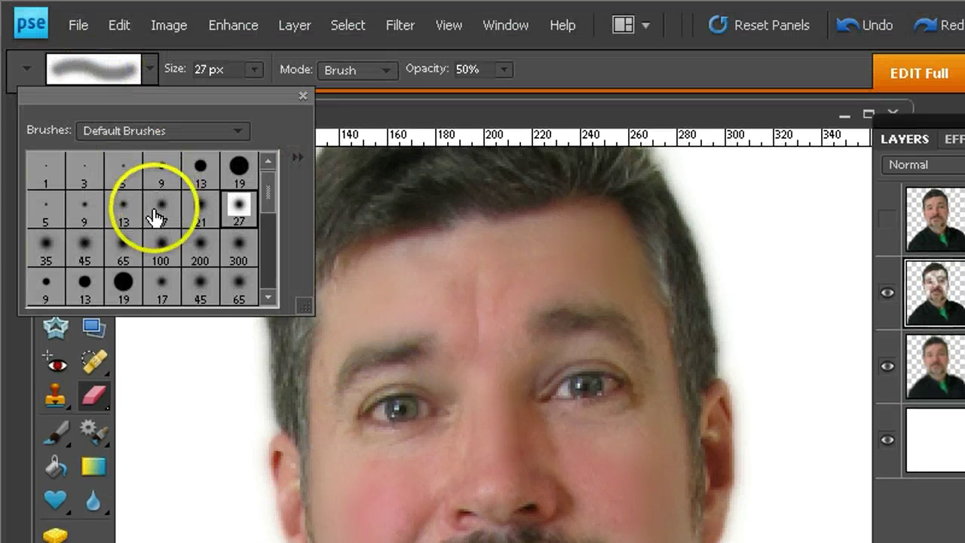
pyautogui.click(128, 213)
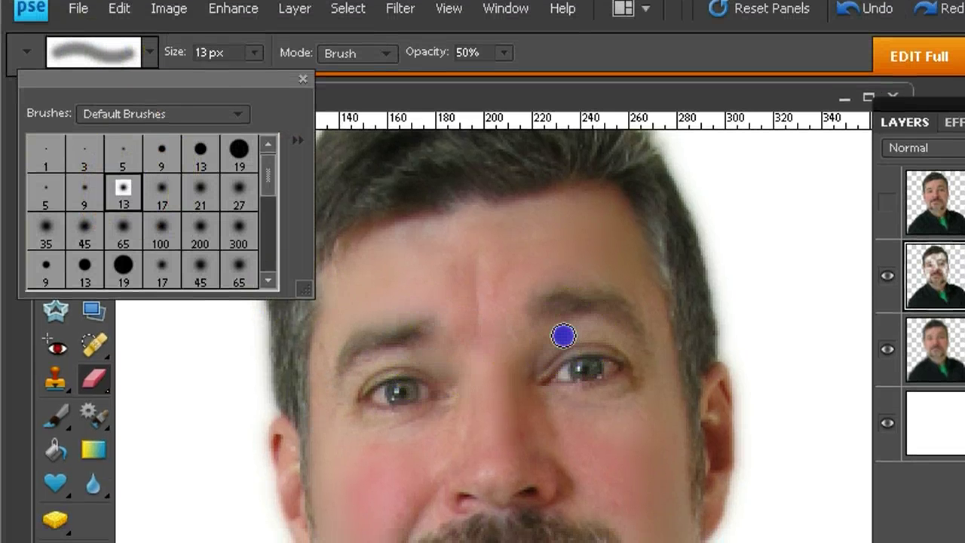
pyautogui.click(563, 336)
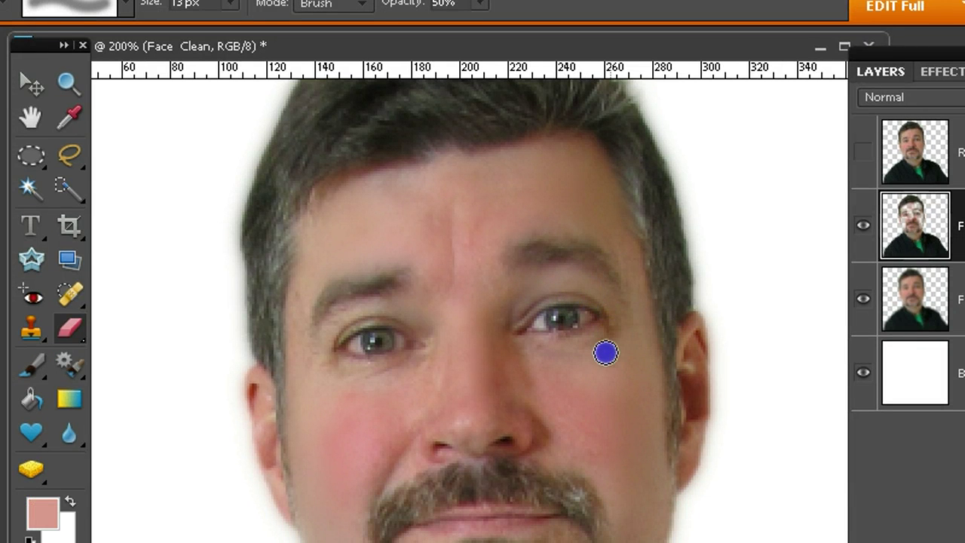
pyautogui.moveTo(643, 284); pyautogui.dragTo(625, 312)
pyautogui.moveTo(419, 372)
pyautogui.mouseDown()
pyautogui.moveTo(413, 361)
pyautogui.moveTo(315, 445)
pyautogui.mouseUp()
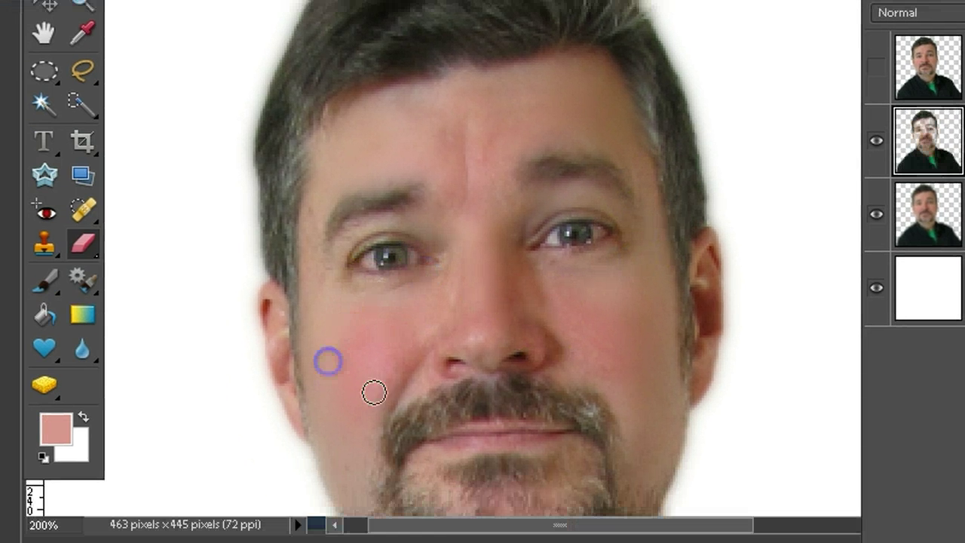
# Erase the skin around the mouth on the Face Clean layer, covering both mouth corners and the lips while sparing the beard.
pyautogui.moveTo(603, 407); pyautogui.dragTo(584, 285)
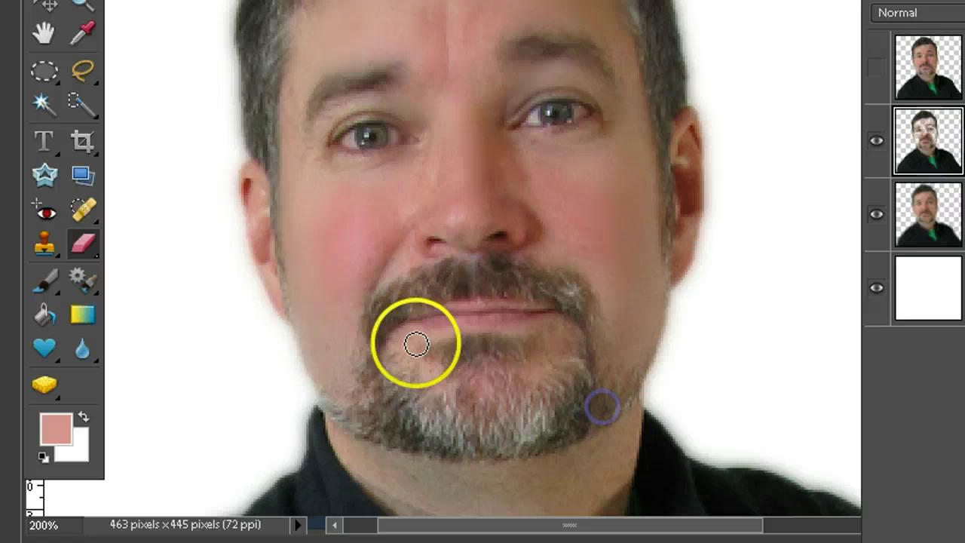
pyautogui.click(408, 341)
pyautogui.click(543, 334)
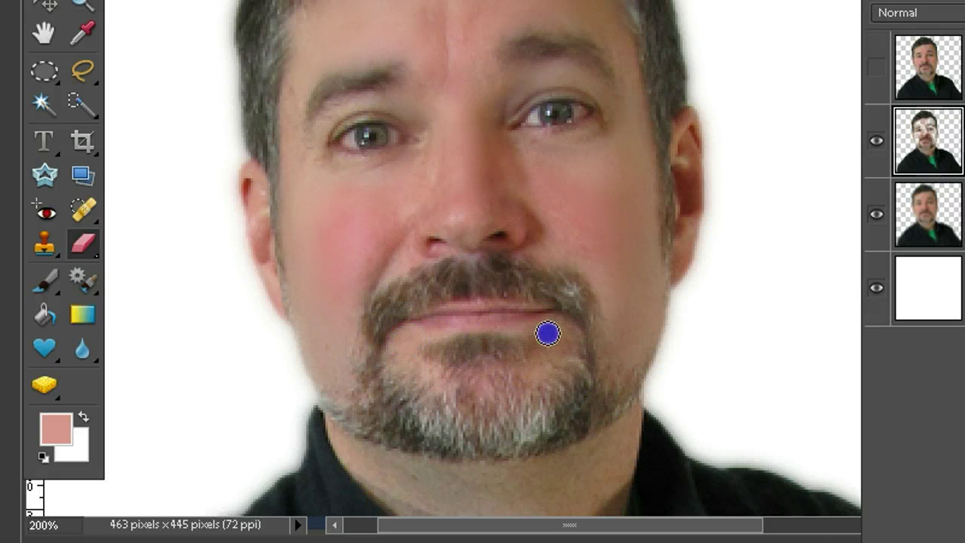
pyautogui.click(470, 324)
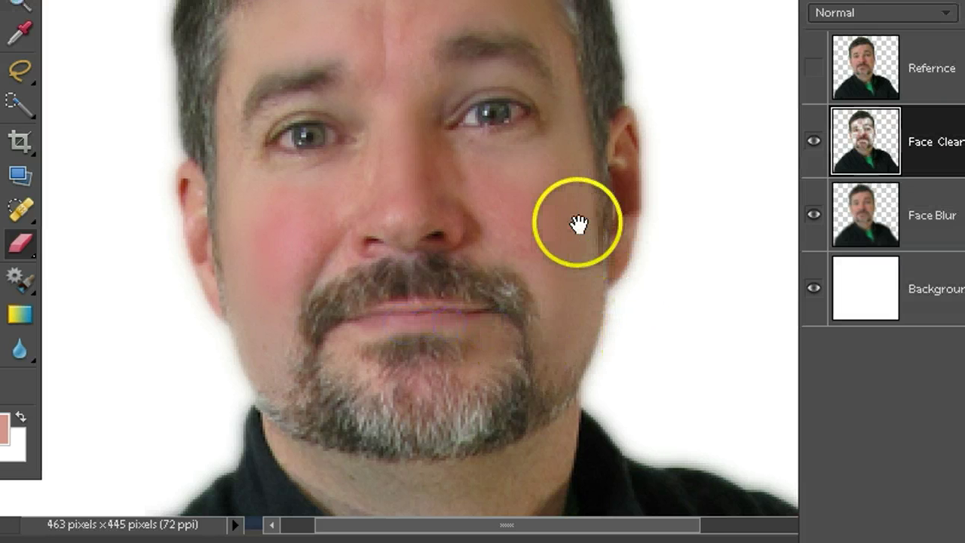
# Merge the Face Clean layer down into Face Blur and rename the merged layer FaceFixed.
pyautogui.moveTo(640, 221); pyautogui.dragTo(580, 355)
pyautogui.click(814, 68)
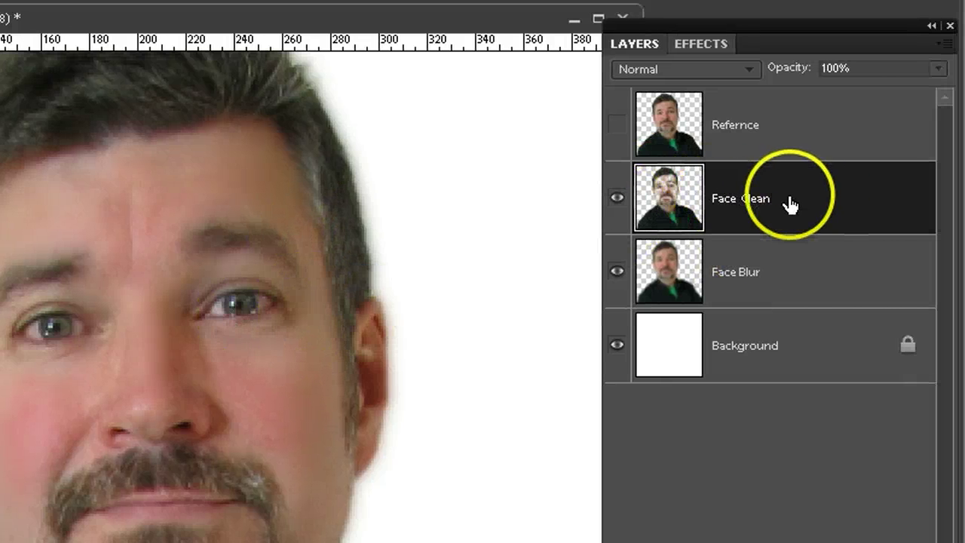
pyautogui.rightClick(744, 203)
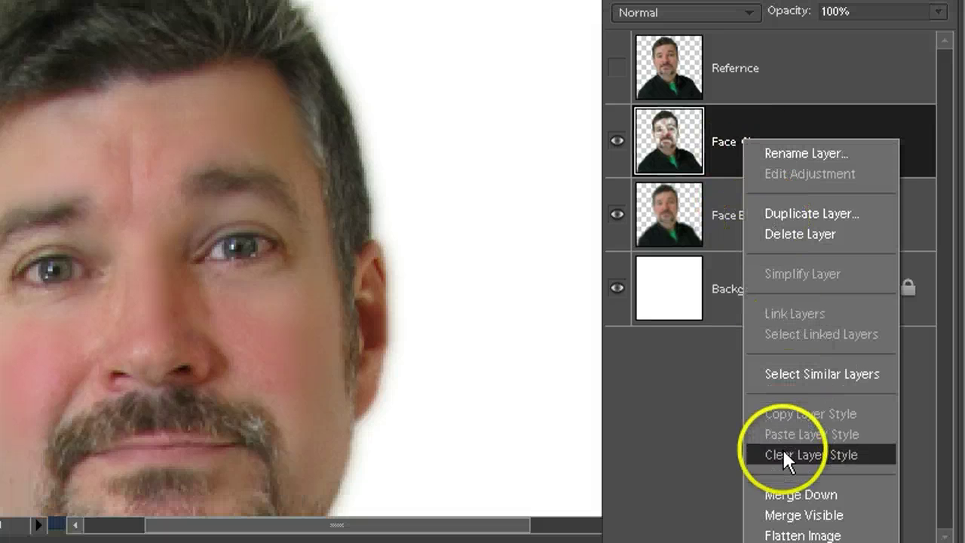
pyautogui.click(785, 488)
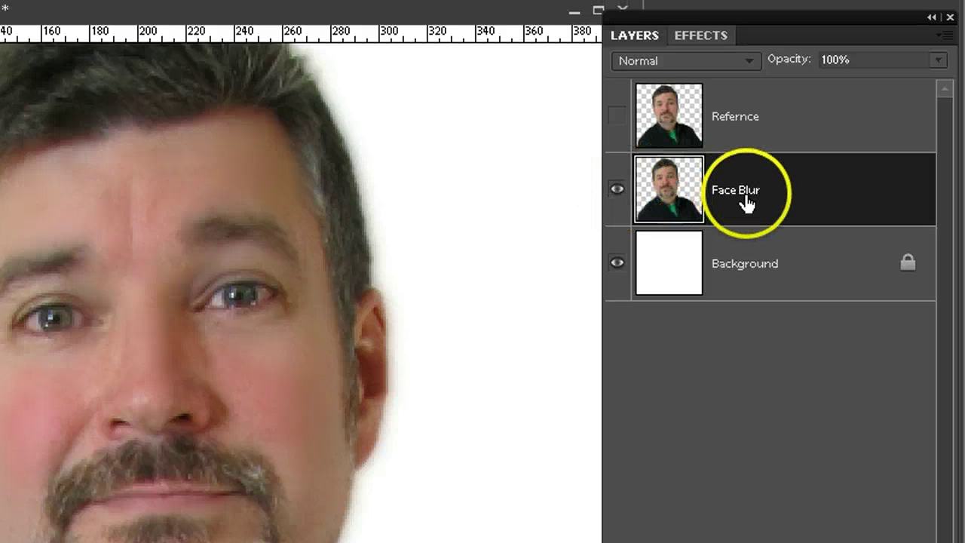
pyautogui.click(756, 191)
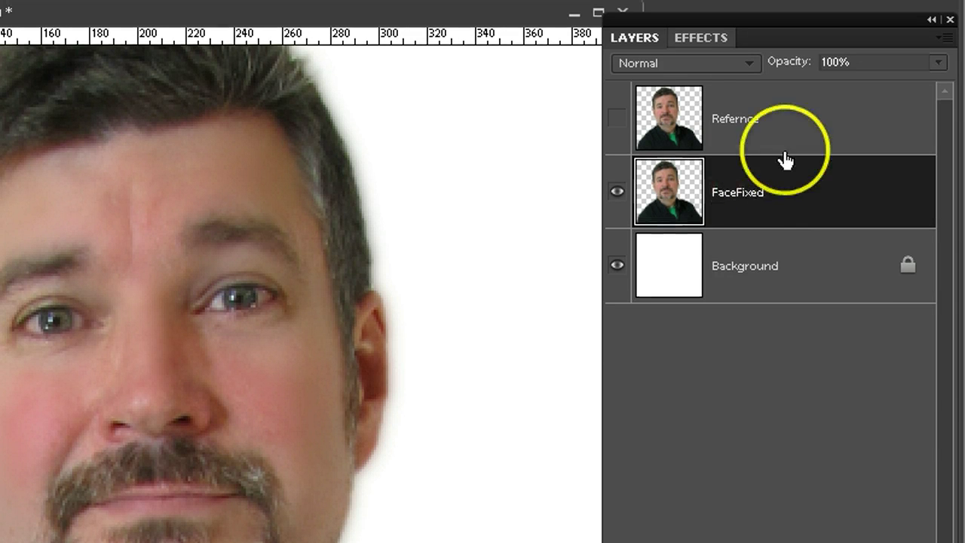
pyautogui.click(766, 121)
pyautogui.click(769, 179)
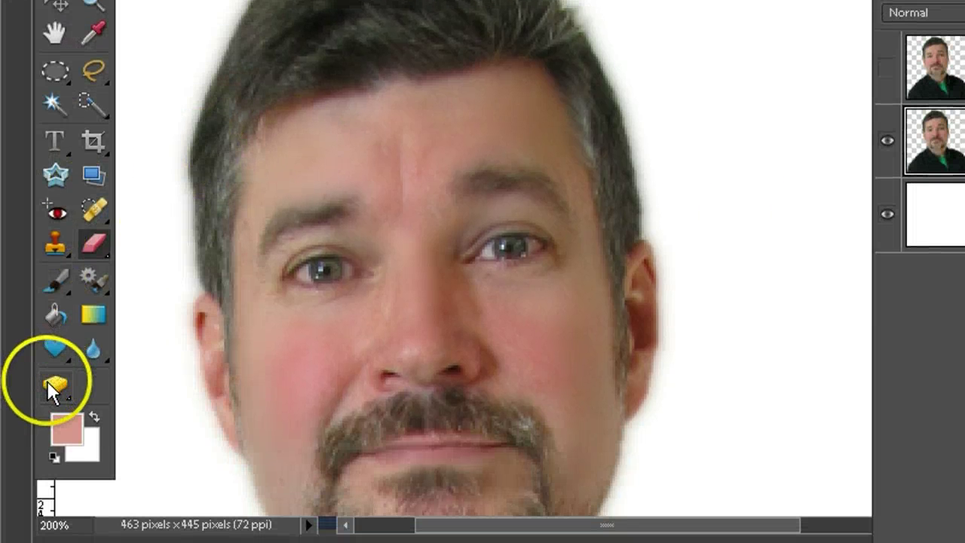
# Sponge the redness out of the white of the eye on the image's right half of FaceFixed.
pyautogui.click(49, 386)
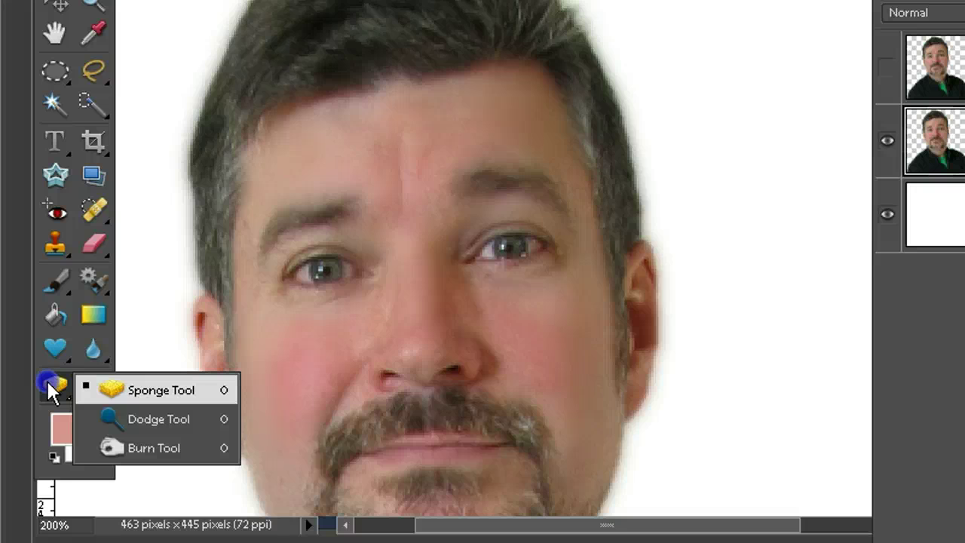
pyautogui.click(161, 390)
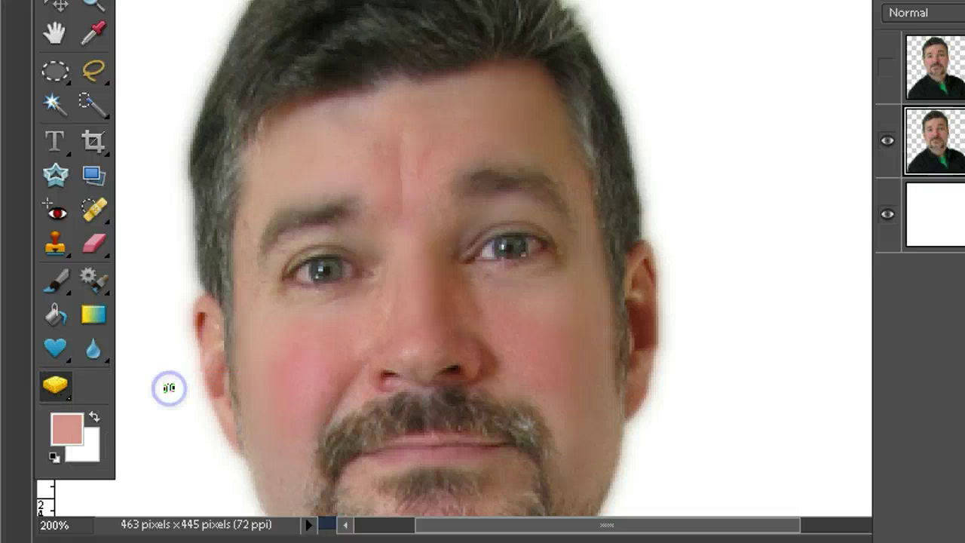
pyautogui.keyDown('ctrl'); pyautogui.click(504, 243); pyautogui.keyUp('ctrl')
pyautogui.keyDown('ctrl'); pyautogui.click(528, 250); pyautogui.keyUp('ctrl')
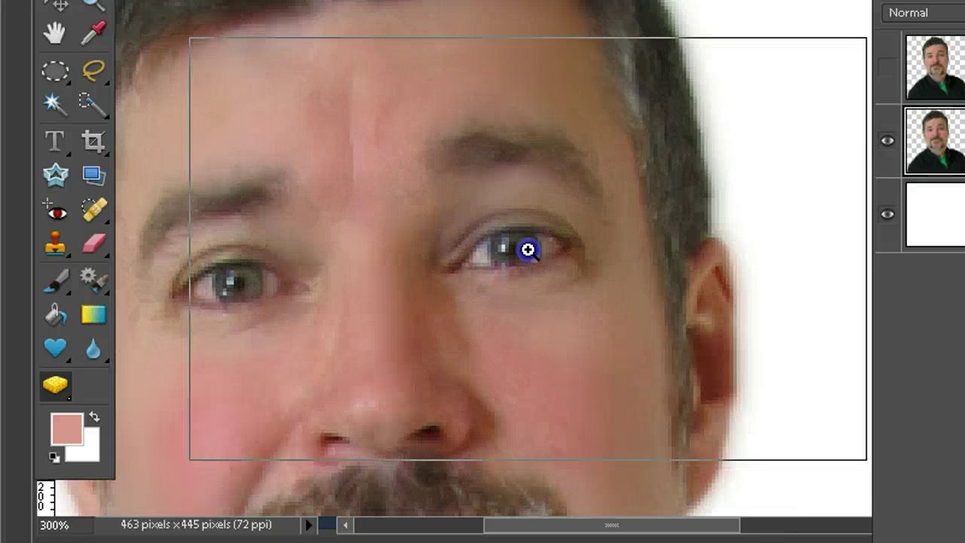
pyautogui.keyDown('ctrl'); pyautogui.click(553, 257); pyautogui.keyUp('ctrl')
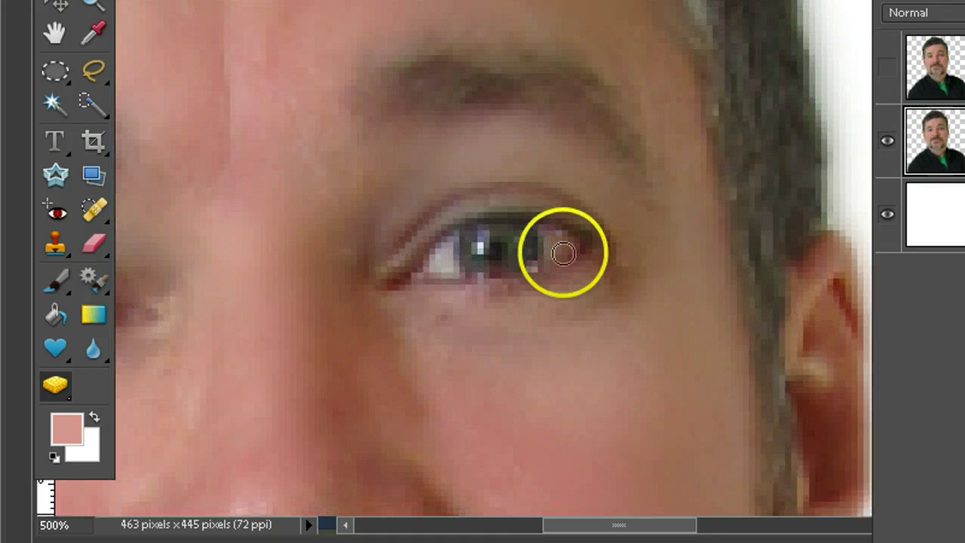
pyautogui.moveTo(563, 253); pyautogui.dragTo(545, 237)
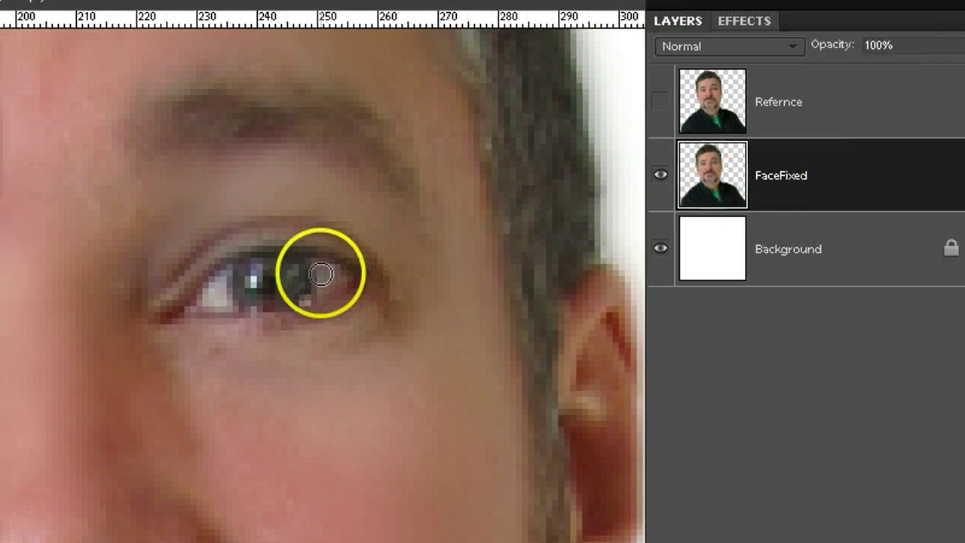
pyautogui.moveTo(321, 274)
pyautogui.mouseDown()
pyautogui.moveTo(321, 263)
pyautogui.moveTo(491, 334)
pyautogui.moveTo(279, 281)
pyautogui.moveTo(174, 302)
pyautogui.moveTo(310, 266)
pyautogui.mouseUp()
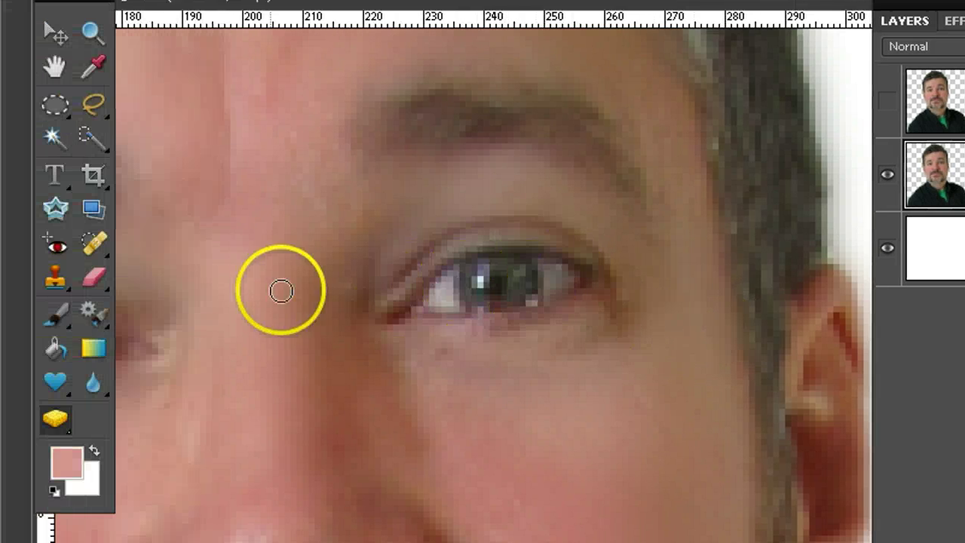
# Sponge the redness out of the eye white on the image's left half, and touch up the whites of both eyes.
pyautogui.press('space')
pyautogui.moveTo(128, 332); pyautogui.dragTo(215, 311)
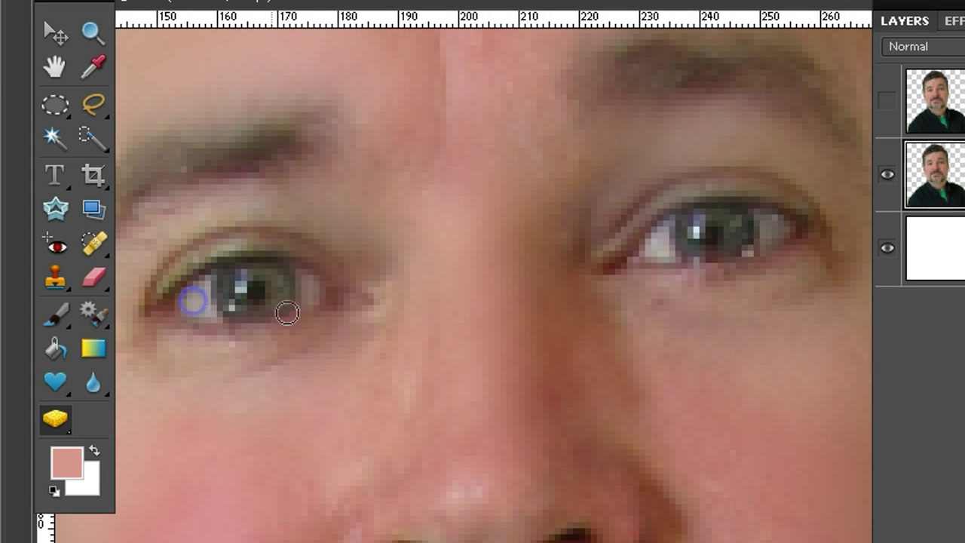
pyautogui.moveTo(288, 312); pyautogui.dragTo(309, 289)
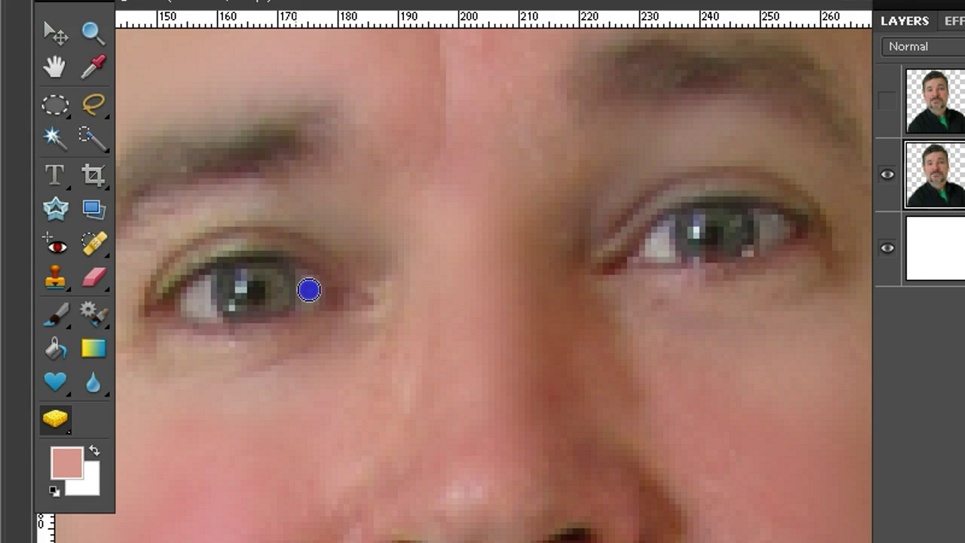
pyautogui.click(204, 286)
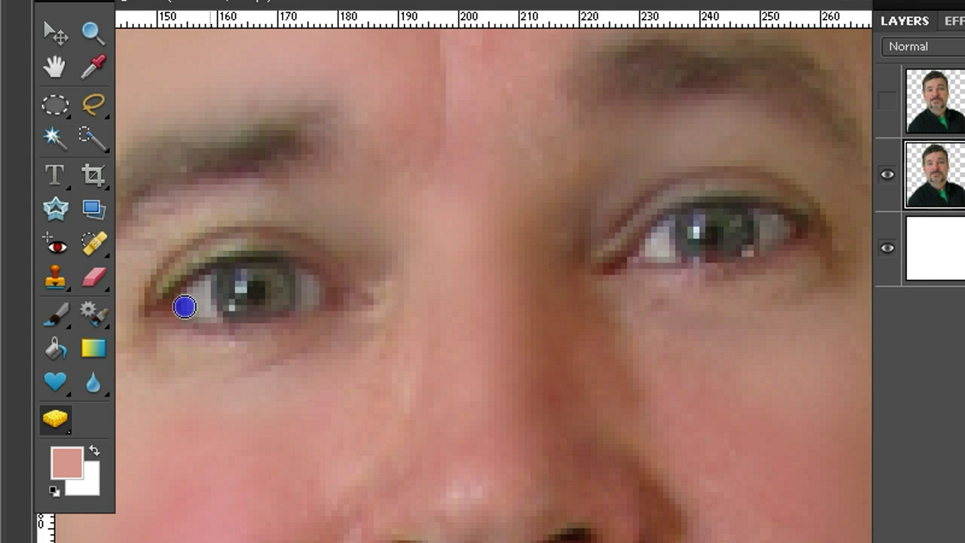
pyautogui.click(312, 287)
pyautogui.click(293, 276)
pyautogui.click(723, 238)
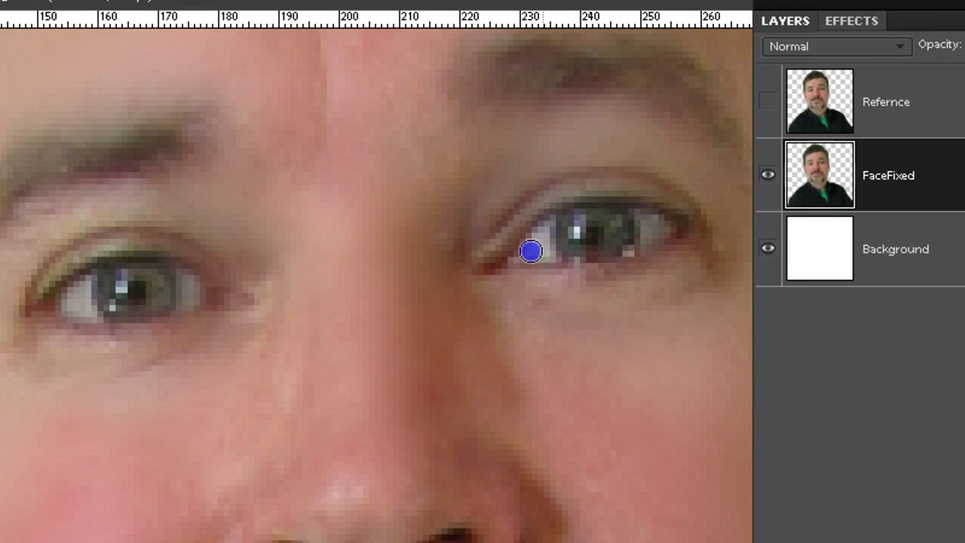
pyautogui.click(134, 274)
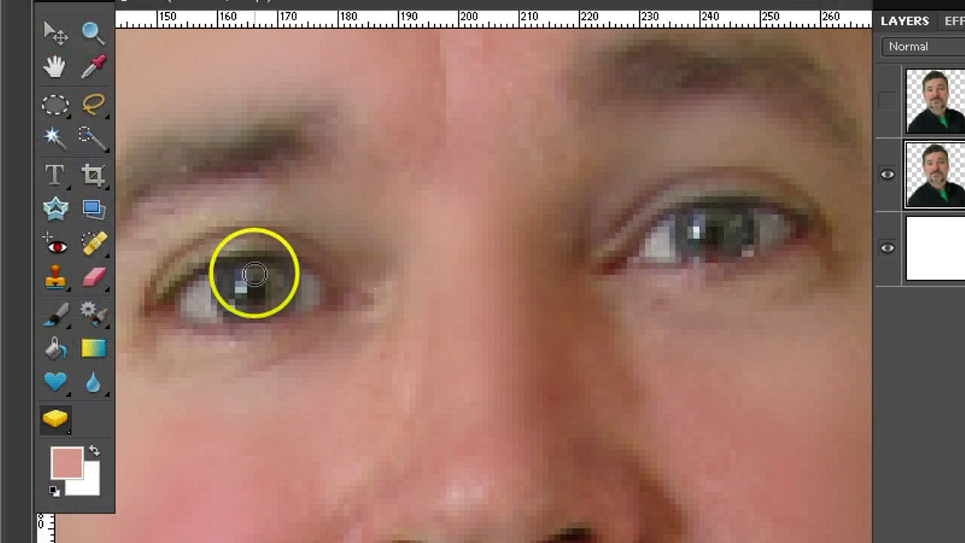
pyautogui.click(63, 300)
pyautogui.click(956, 181)
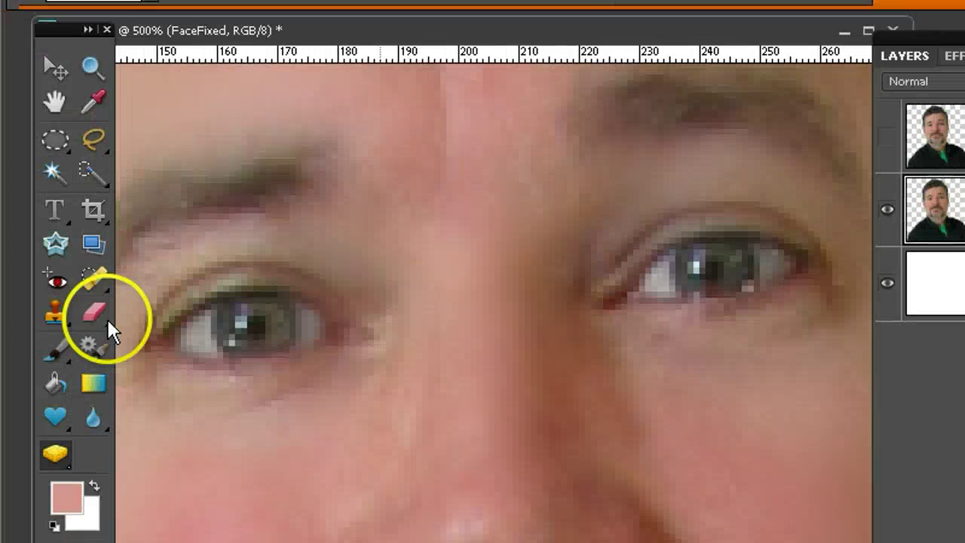
# Lighten the irises of both eyes on FaceFixed with one Dodge Tool dab on each.
pyautogui.click(54, 388)
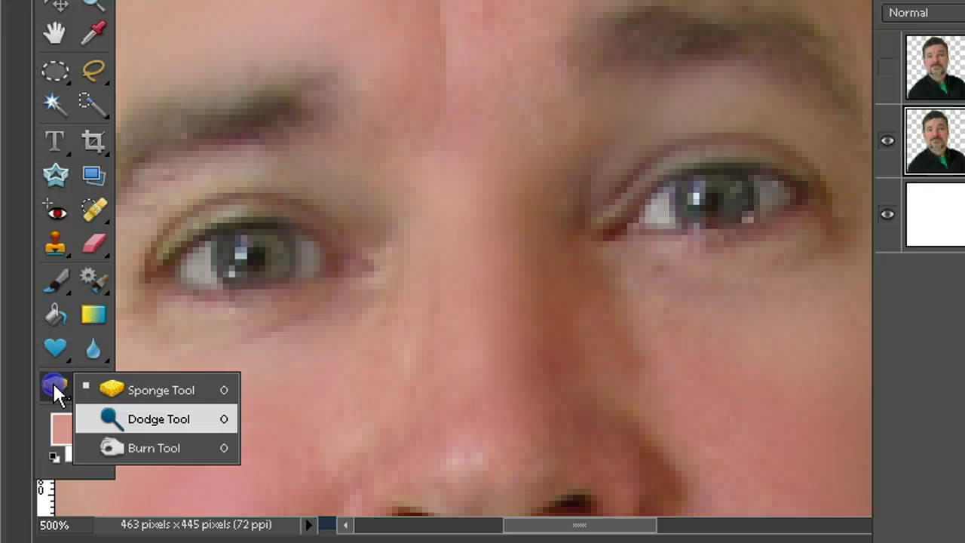
pyautogui.click(155, 419)
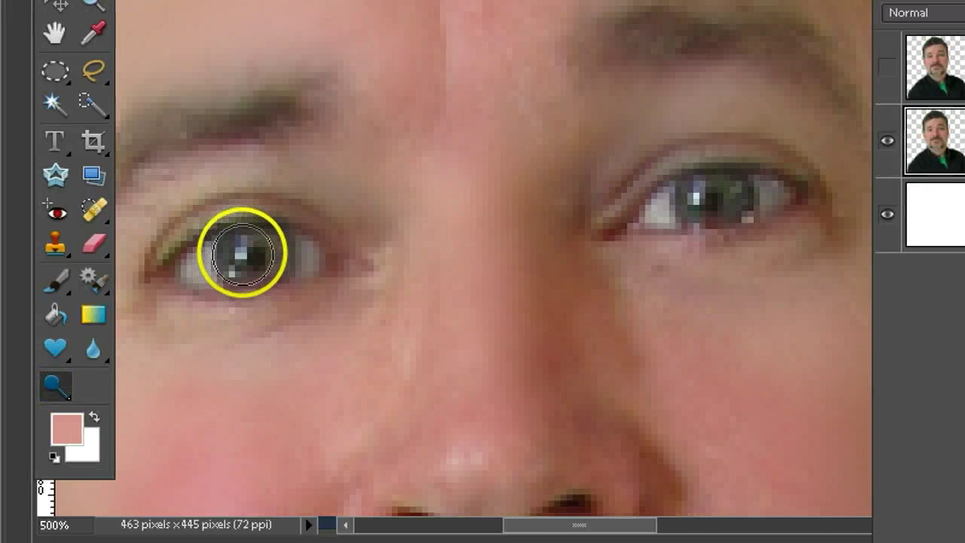
pyautogui.click(242, 253)
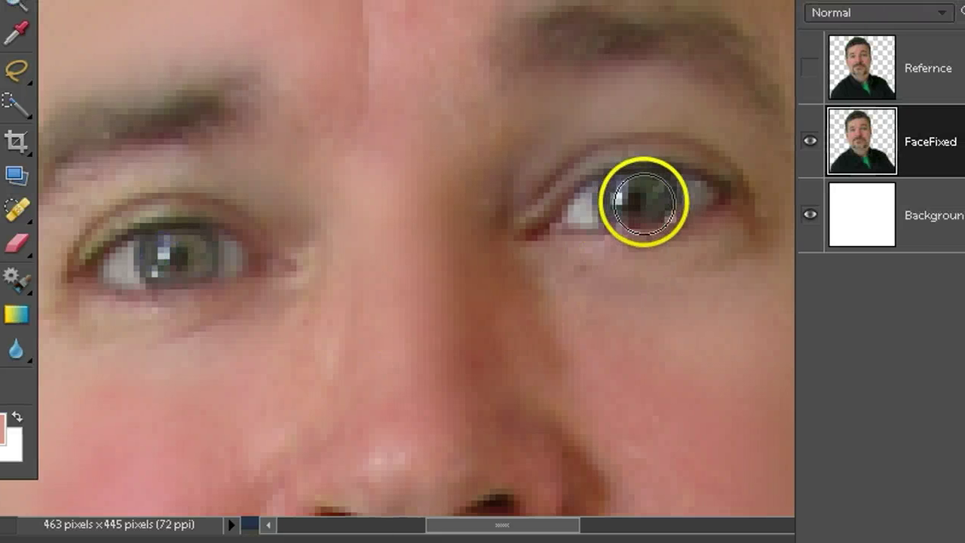
pyautogui.click(641, 200)
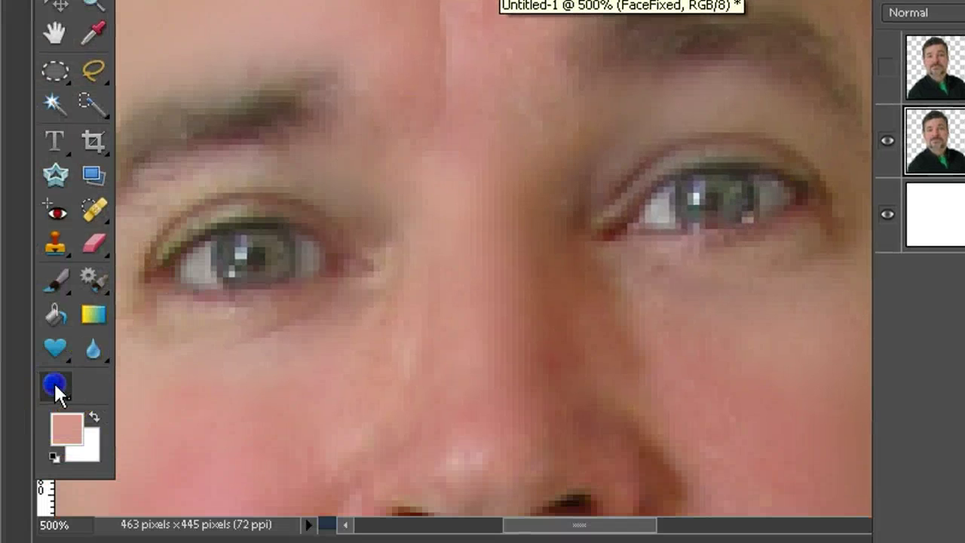
# Burn the shaded side of the face on the image's right half, from forehead to jaw, with a 35 px brush on Midtones at 23% exposure.
pyautogui.click(54, 385)
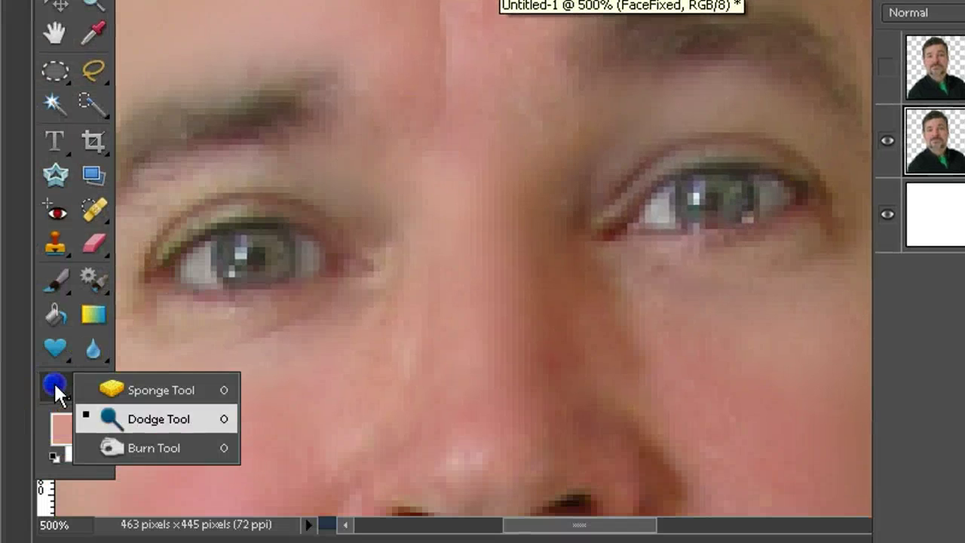
pyautogui.click(141, 448)
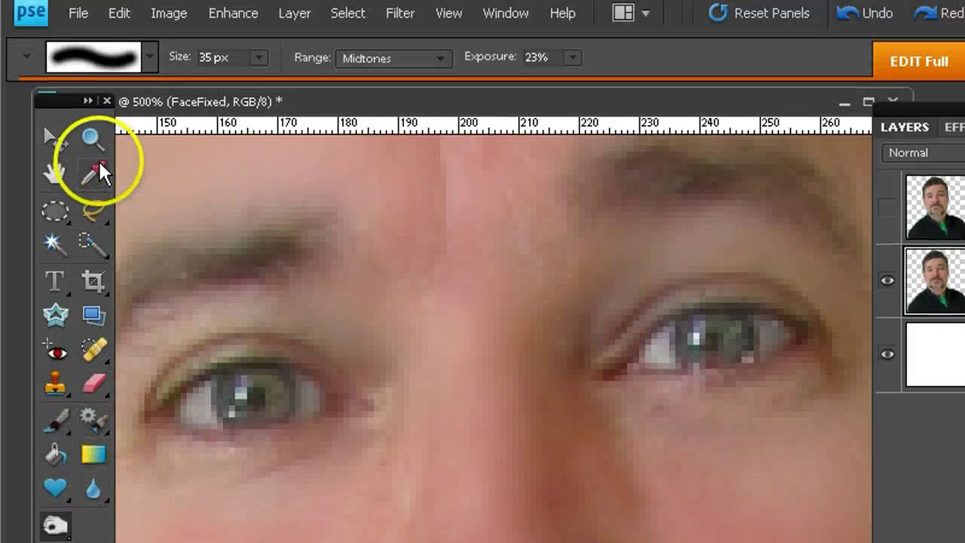
pyautogui.doubleClick(92, 38)
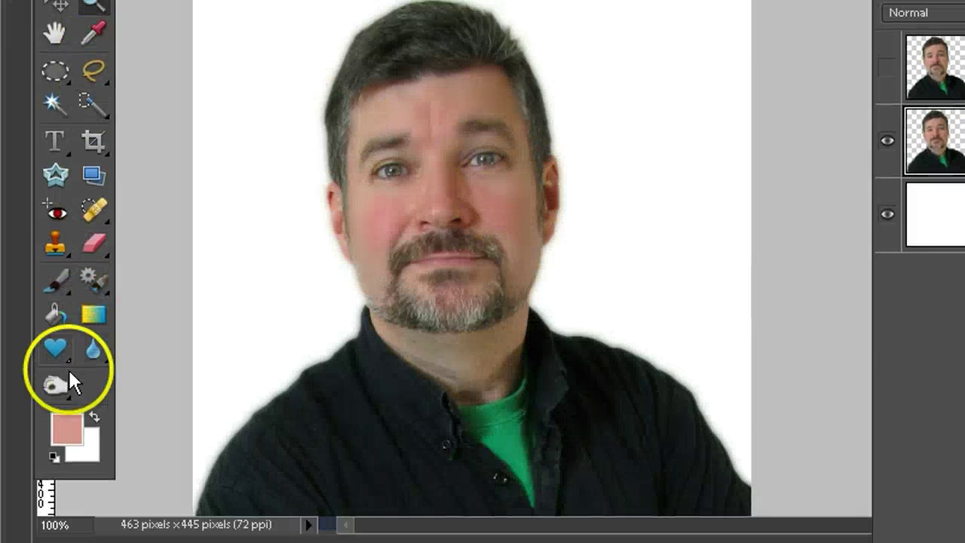
pyautogui.click(55, 534)
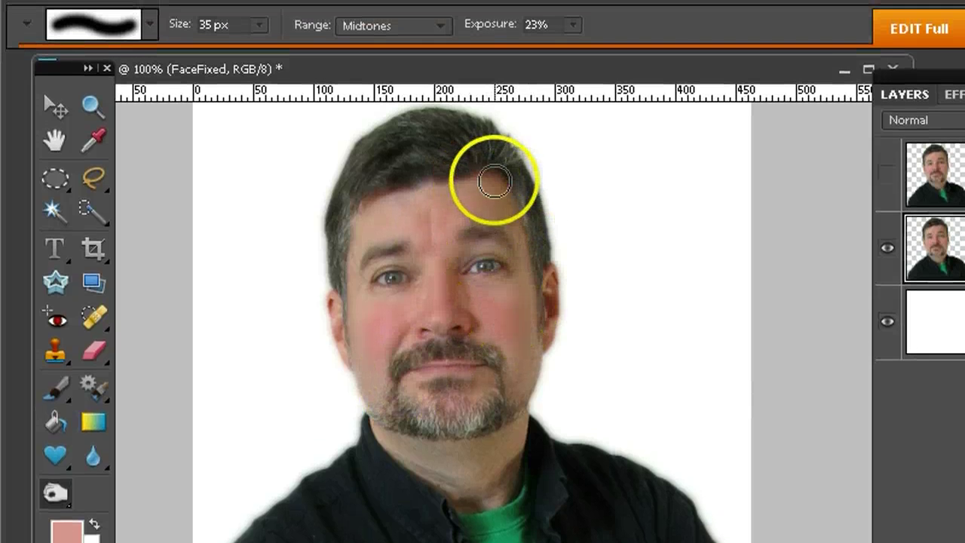
pyautogui.moveTo(488, 184)
pyautogui.mouseDown()
pyautogui.moveTo(526, 383)
pyautogui.moveTo(513, 265)
pyautogui.moveTo(456, 263)
pyautogui.moveTo(465, 273)
pyautogui.mouseUp()
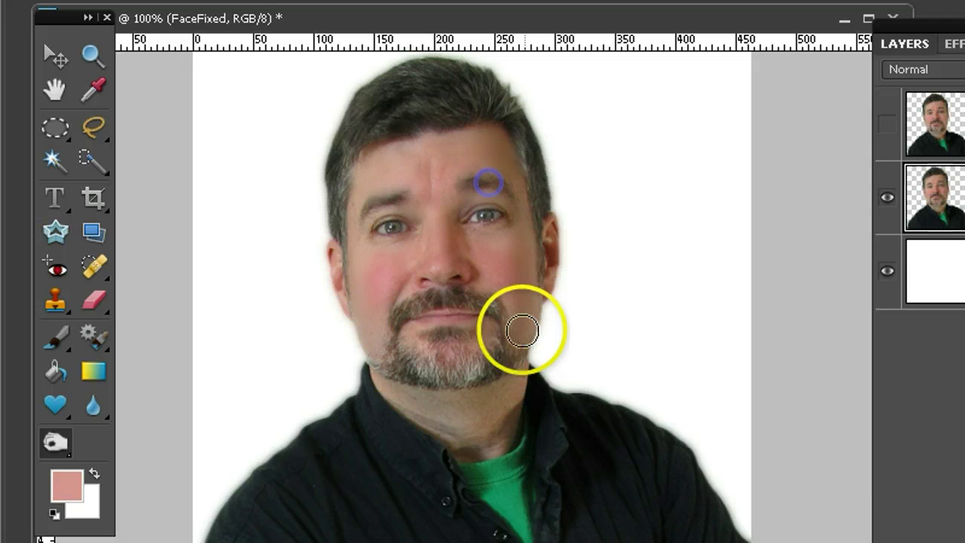
pyautogui.moveTo(587, 261)
pyautogui.mouseDown()
pyautogui.moveTo(554, 292)
pyautogui.moveTo(471, 238)
pyautogui.mouseUp()
pyautogui.moveTo(501, 387)
pyautogui.mouseDown()
pyautogui.moveTo(486, 369)
pyautogui.moveTo(495, 370)
pyautogui.mouseUp()
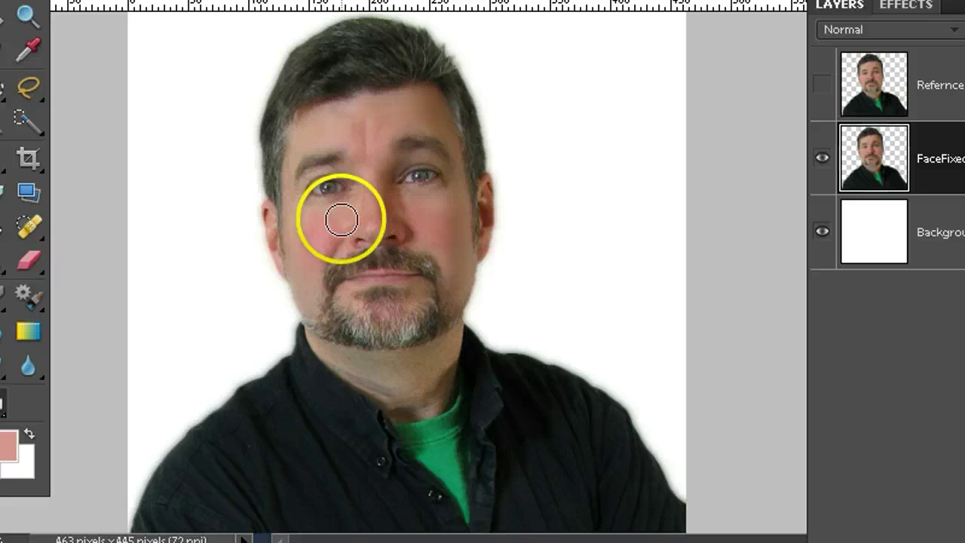
# Compare the retouched face with the original by repeatedly showing and hiding the Refernce layer, leaving it hidden.
pyautogui.keyDown('ctrl'); pyautogui.click(282, 188); pyautogui.keyUp('ctrl')
pyautogui.moveTo(473, 243); pyautogui.dragTo(489, 310)
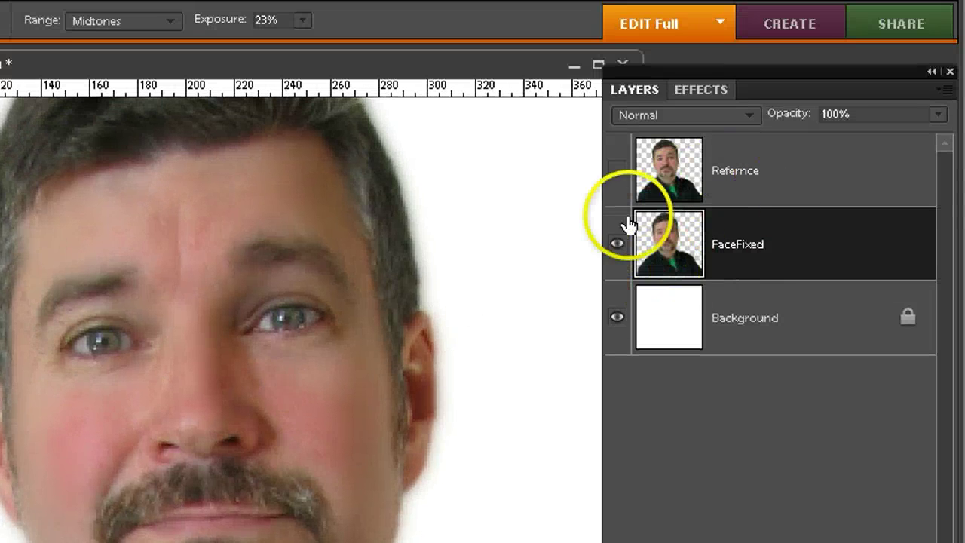
pyautogui.click(616, 171)
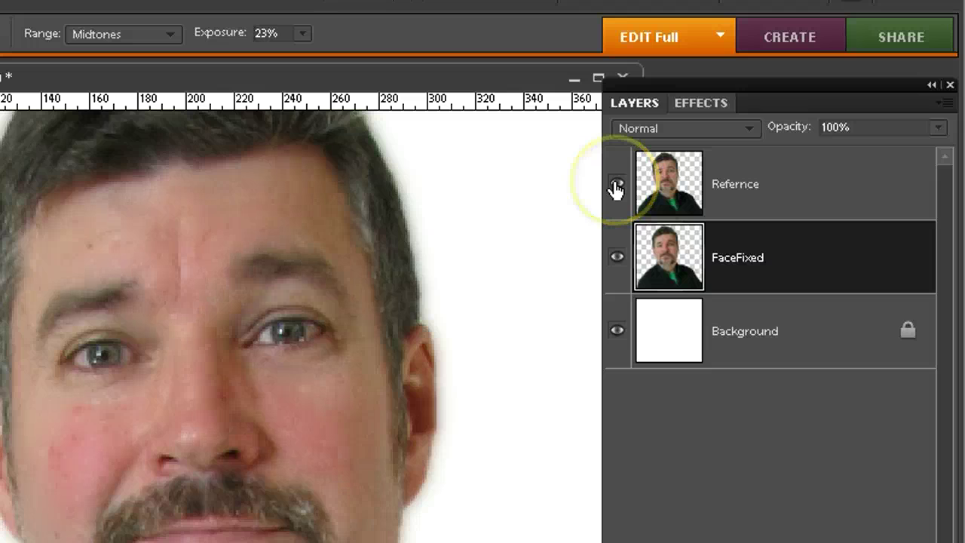
pyautogui.click(616, 187)
pyautogui.click(617, 187)
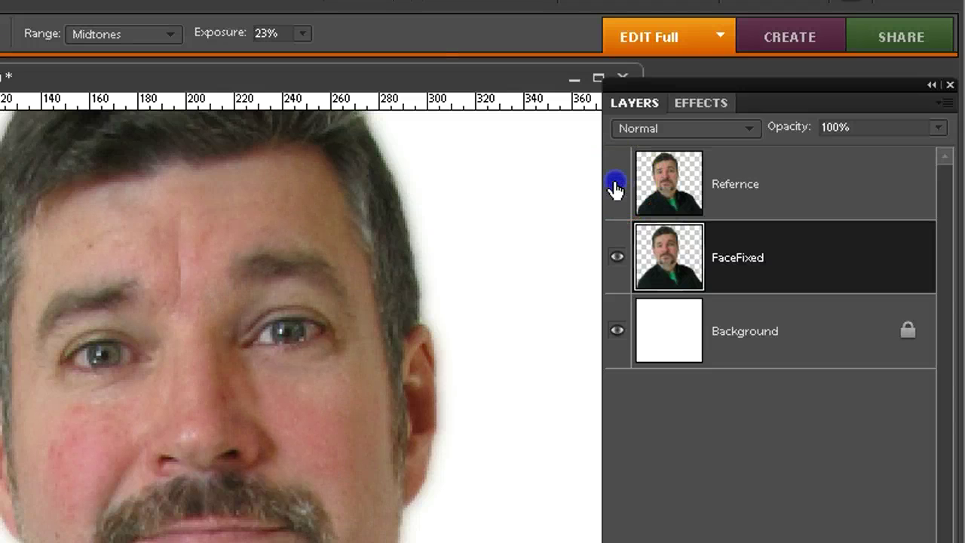
pyautogui.click(616, 187)
pyautogui.click(617, 187)
pyautogui.click(616, 187)
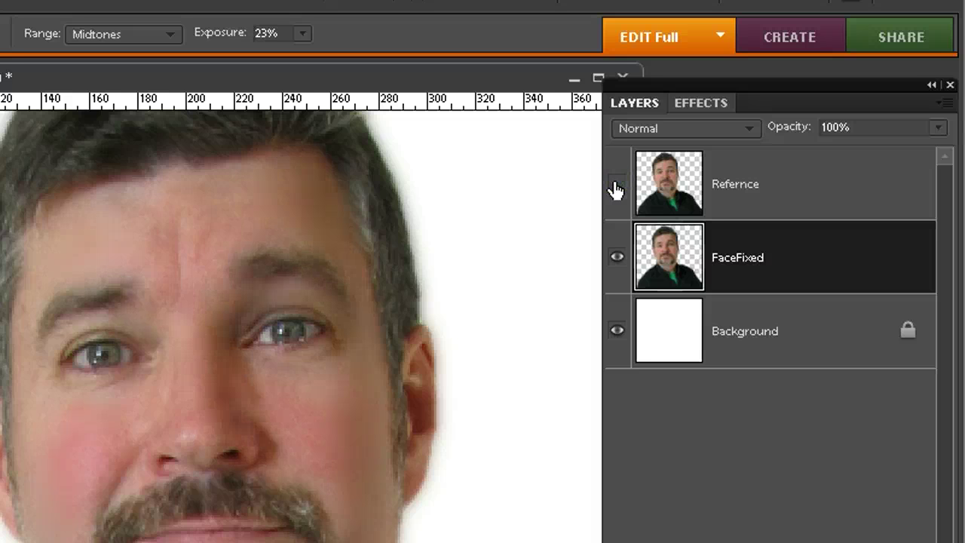